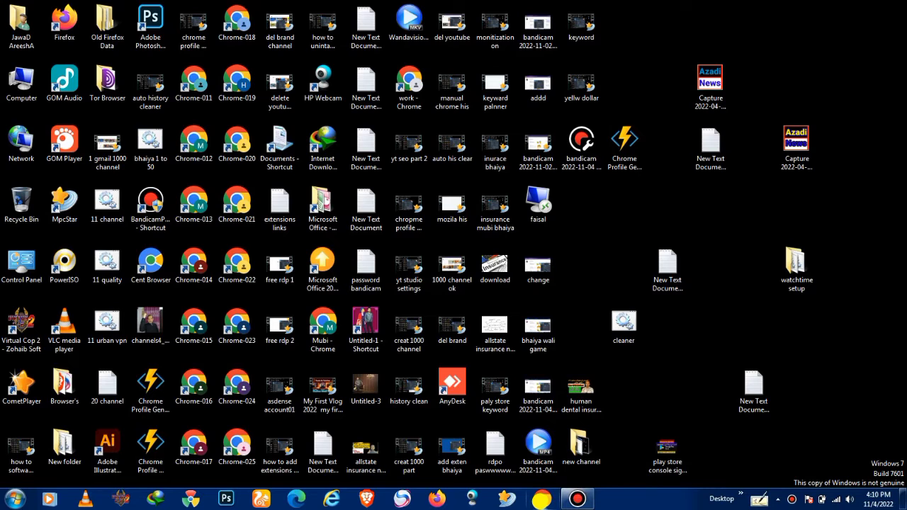
# Step: Launch Chrome with the profile labelled 2, leaving only its start page open
pyautogui.click(541, 499)
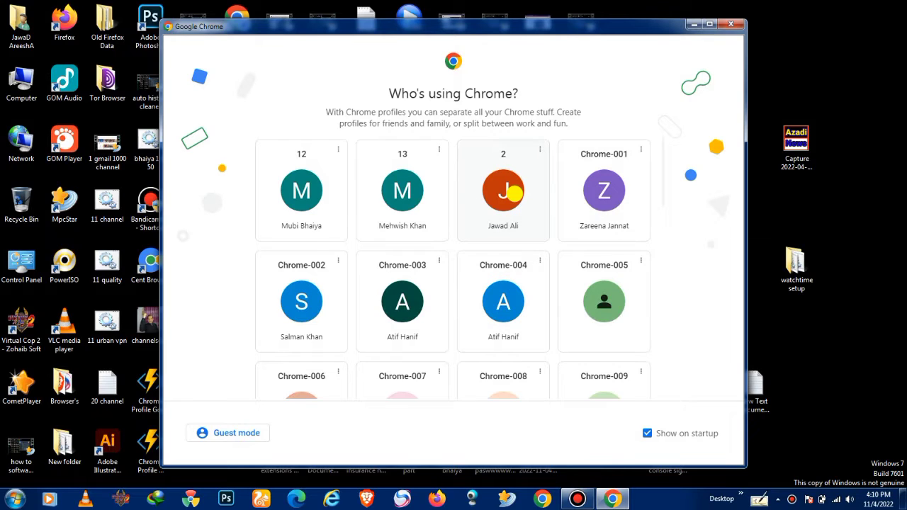
pyautogui.click(515, 192)
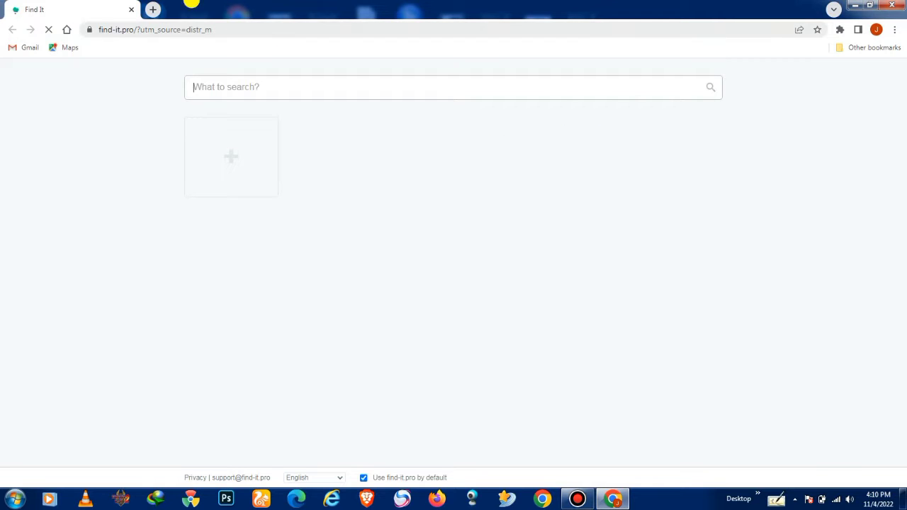
pyautogui.click(151, 10)
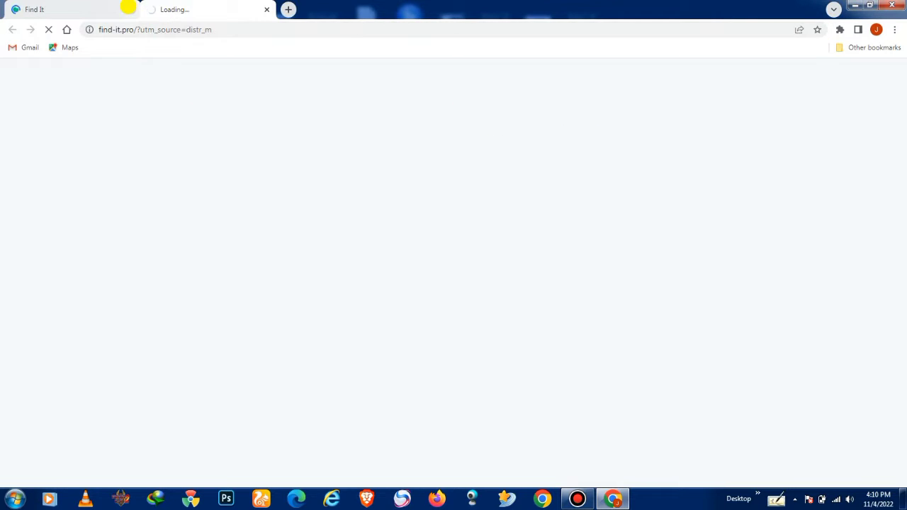
pyautogui.click(130, 9)
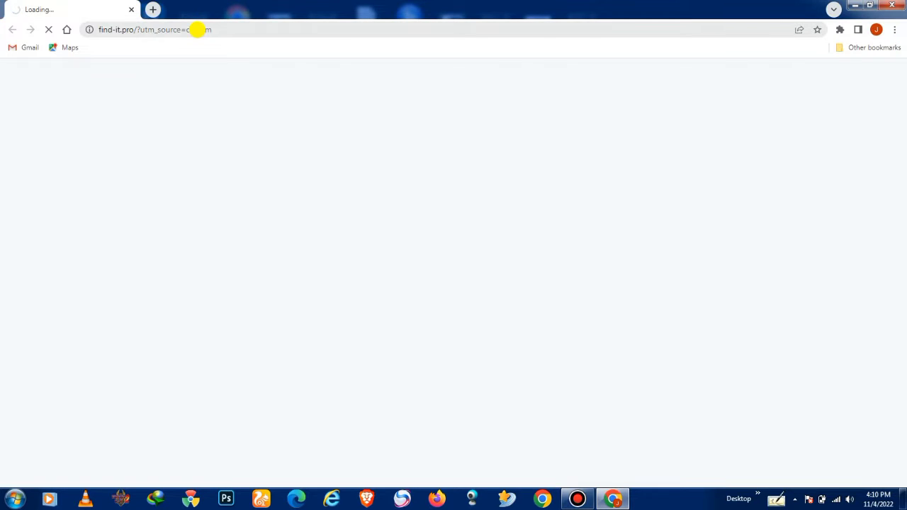
# Step: View the profile's browsing history list and close it again
pyautogui.hotkey('ctrl', 'h')
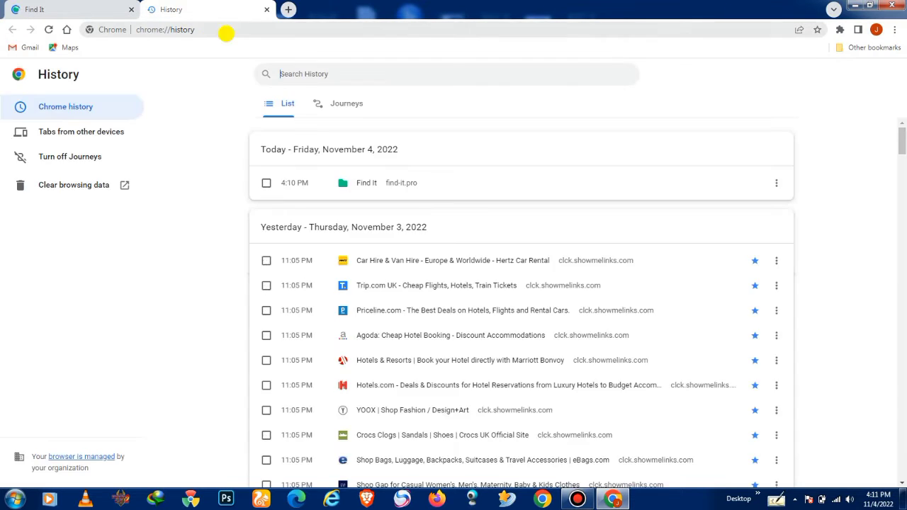
pyautogui.moveTo(903, 139); pyautogui.dragTo(901, 76)
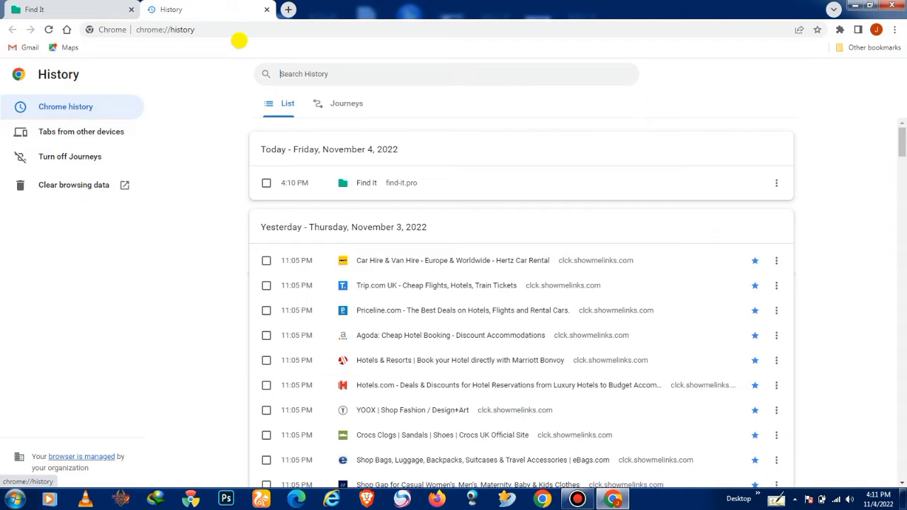
pyautogui.click(263, 9)
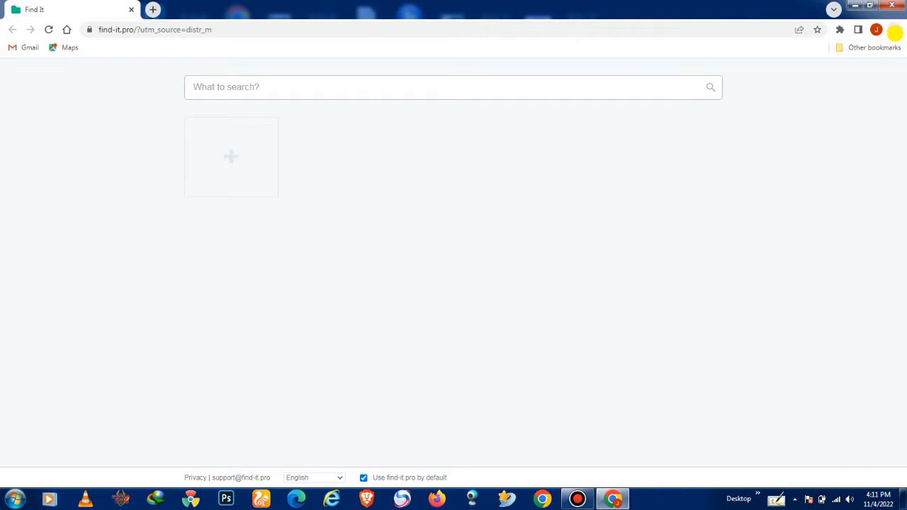
# Step: Reopen the full browsing history page and replace it with a fresh start page
pyautogui.click(895, 29)
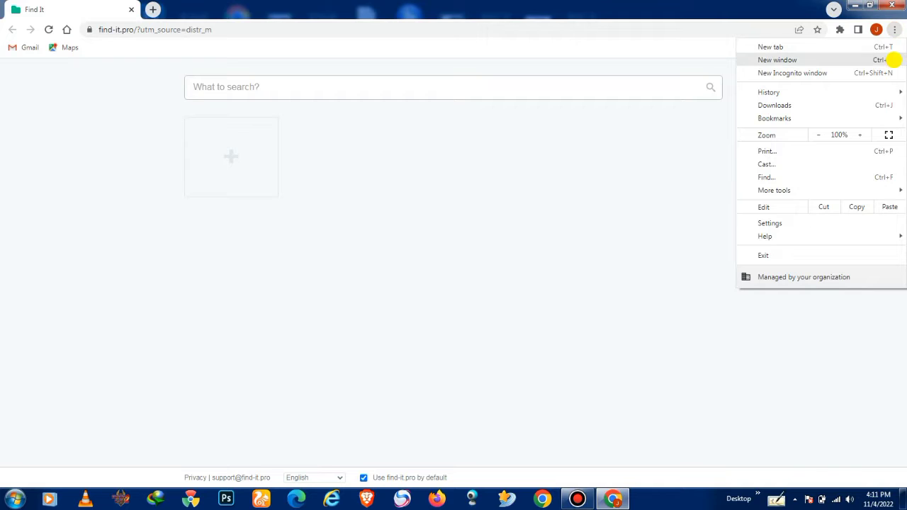
pyautogui.moveTo(800, 91)
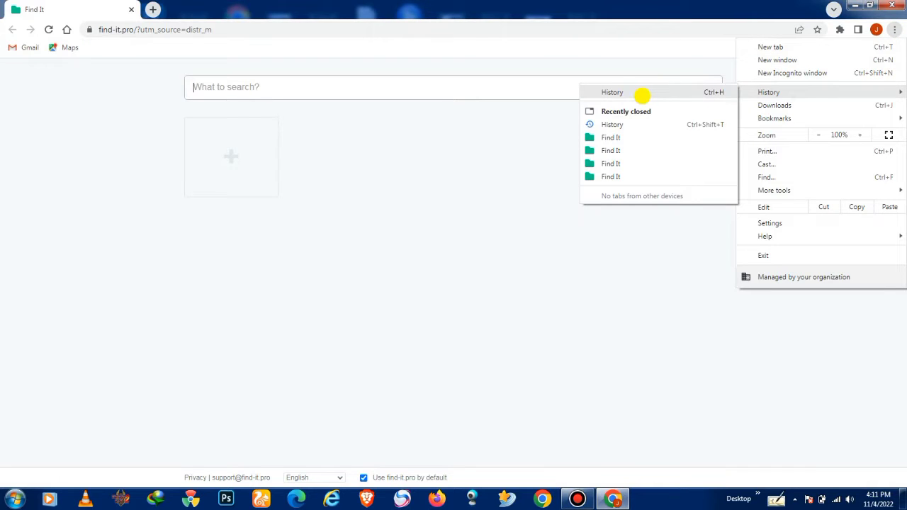
pyautogui.click(642, 95)
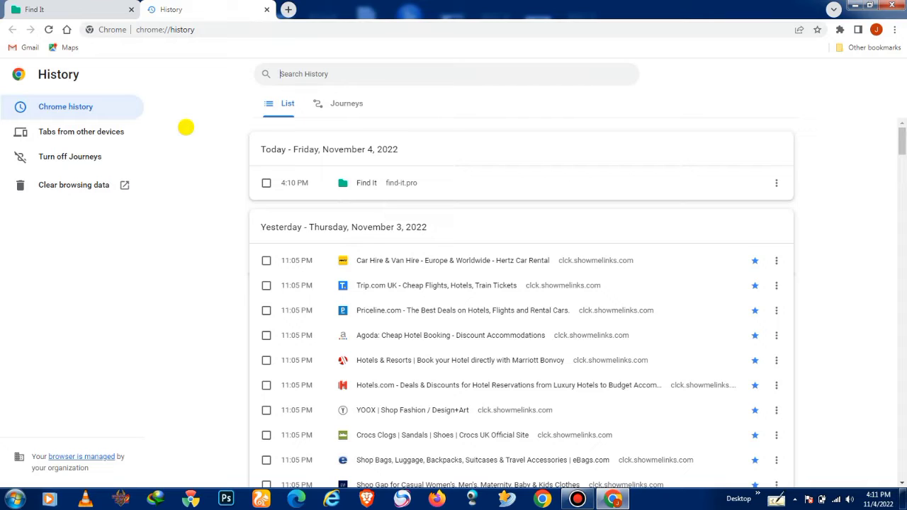
pyautogui.click(290, 9)
pyautogui.click(267, 9)
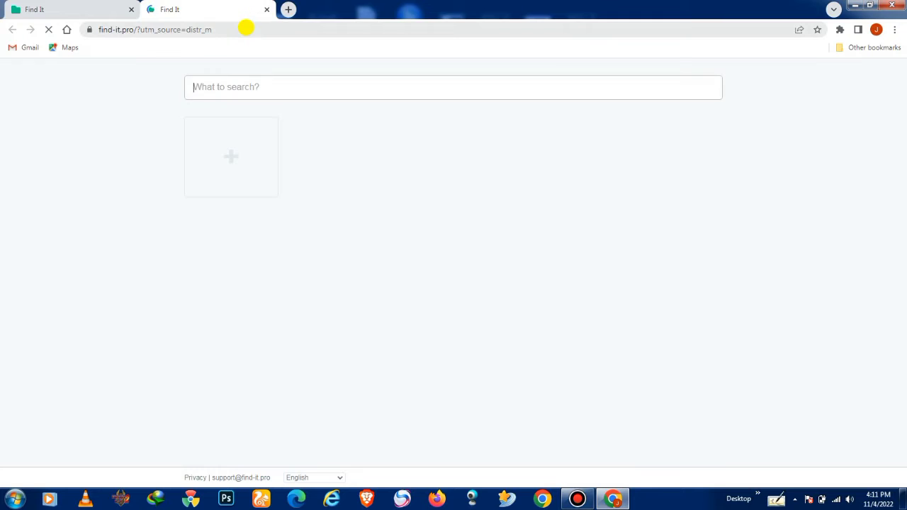
# Step: Open the browsing history, close the spare start page, and bring up the Clear browsing data dialog
pyautogui.hotkey('ctrl', 'h')
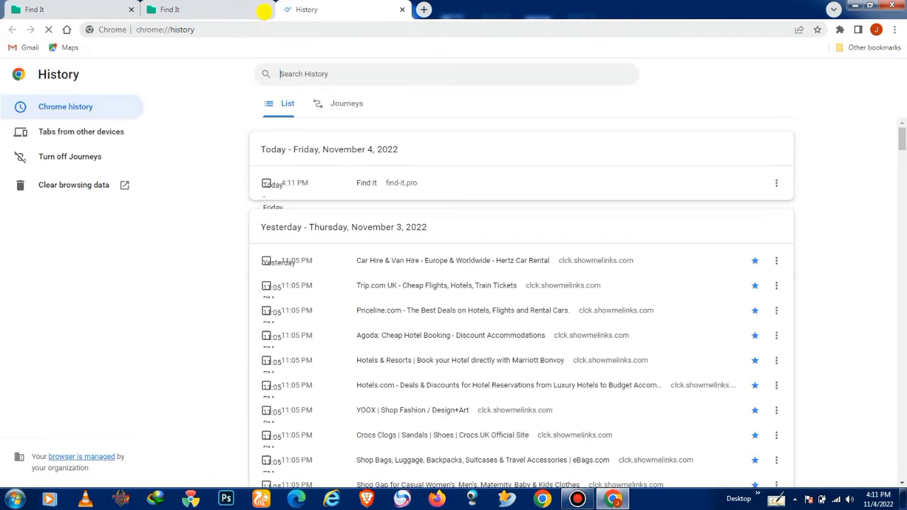
pyautogui.click(268, 9)
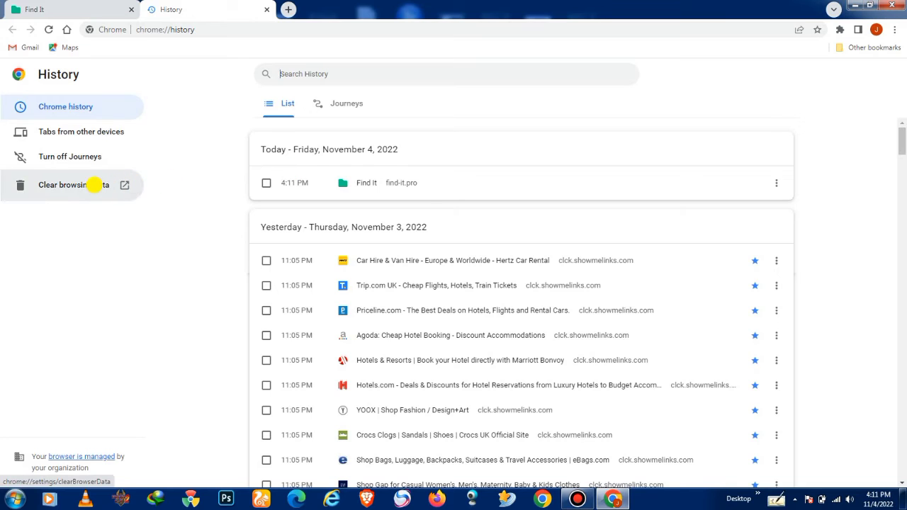
pyautogui.click(94, 185)
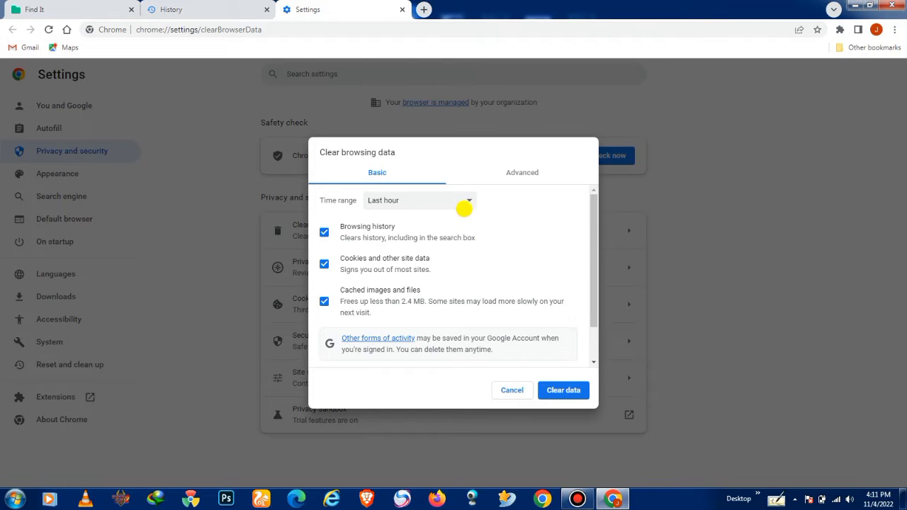
# Step: Try the Last hour, Last 24 hours, Last 7 days and Last 4 weeks time ranges in the basic clearing options
pyautogui.click(461, 198)
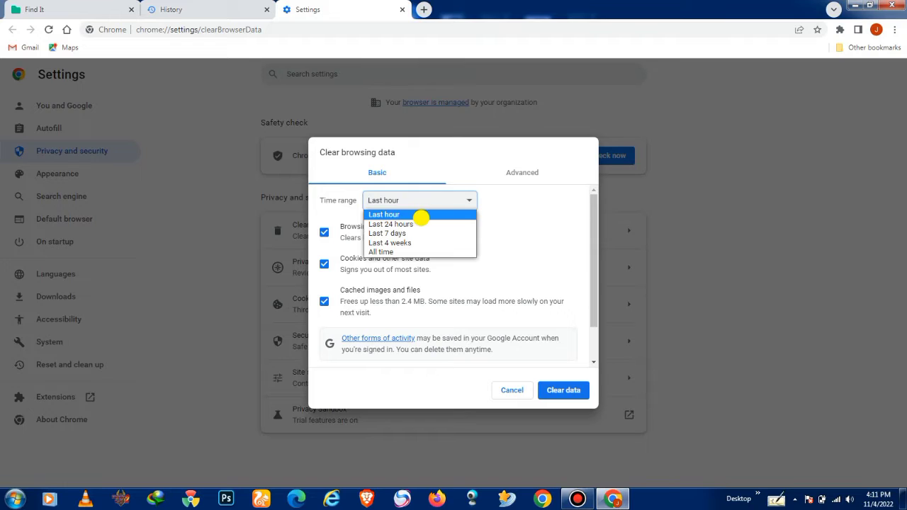
pyautogui.click(425, 215)
pyautogui.click(446, 201)
pyautogui.click(406, 224)
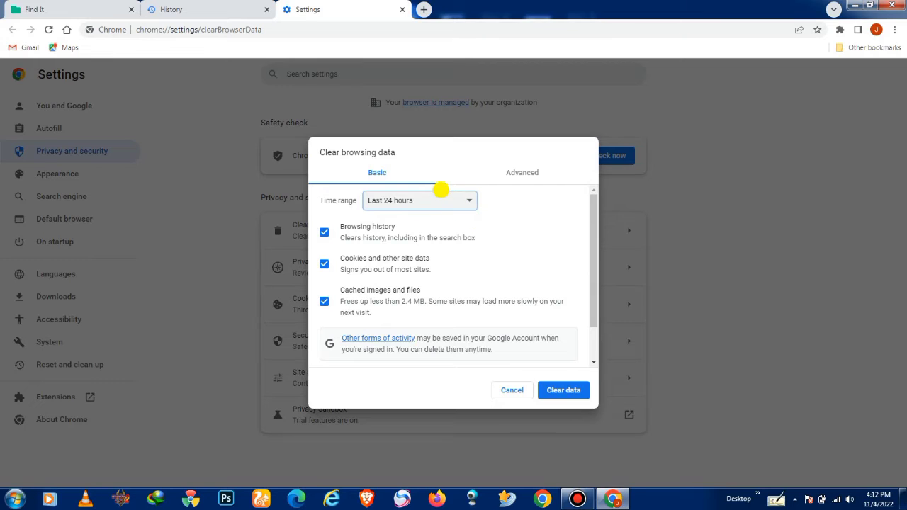
pyautogui.click(454, 200)
pyautogui.click(397, 233)
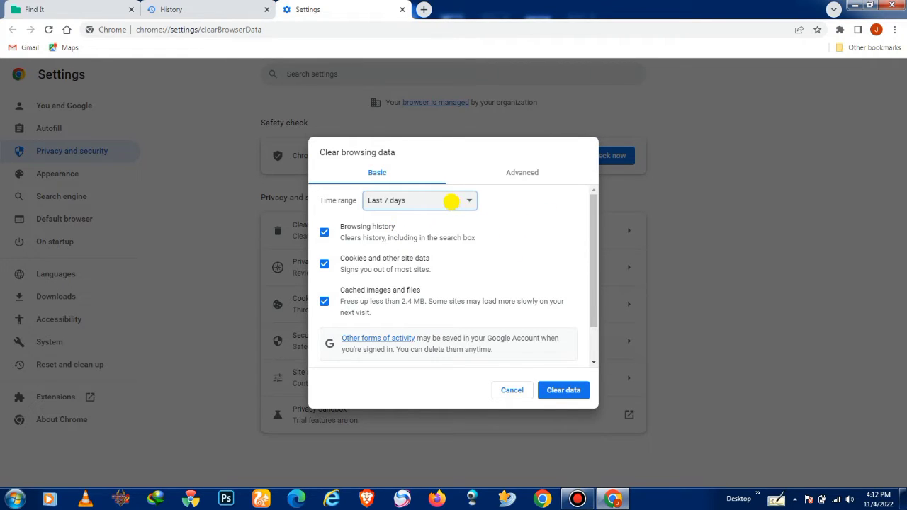
pyautogui.click(452, 200)
pyautogui.click(403, 242)
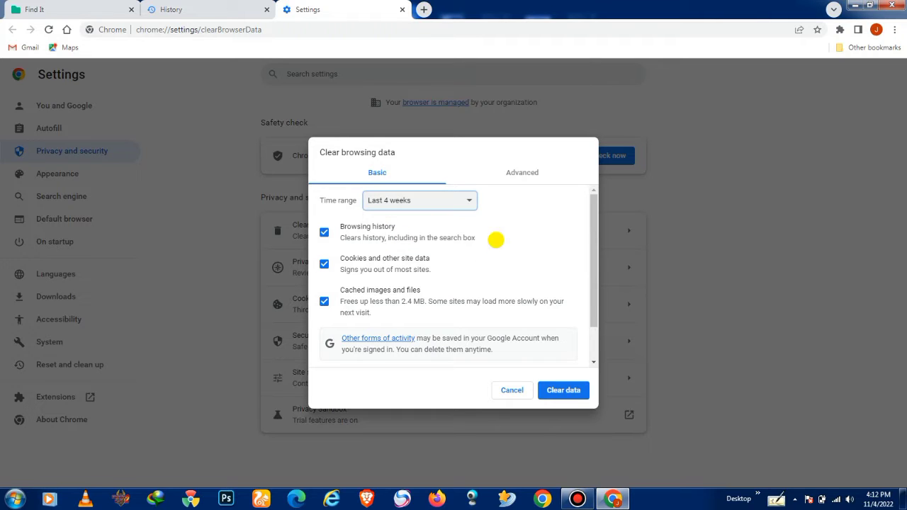
# Step: Set the basic time range to All time and switch to the advanced clearing options
pyautogui.click(429, 202)
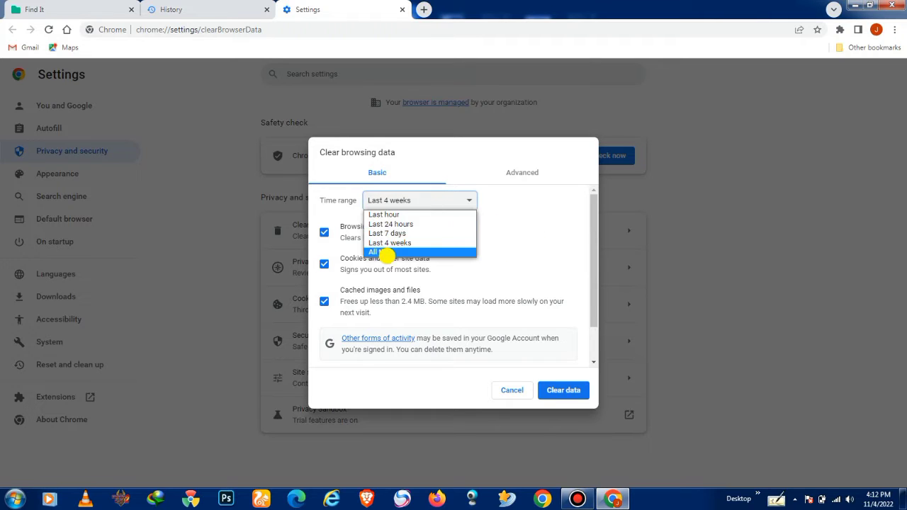
pyautogui.click(381, 252)
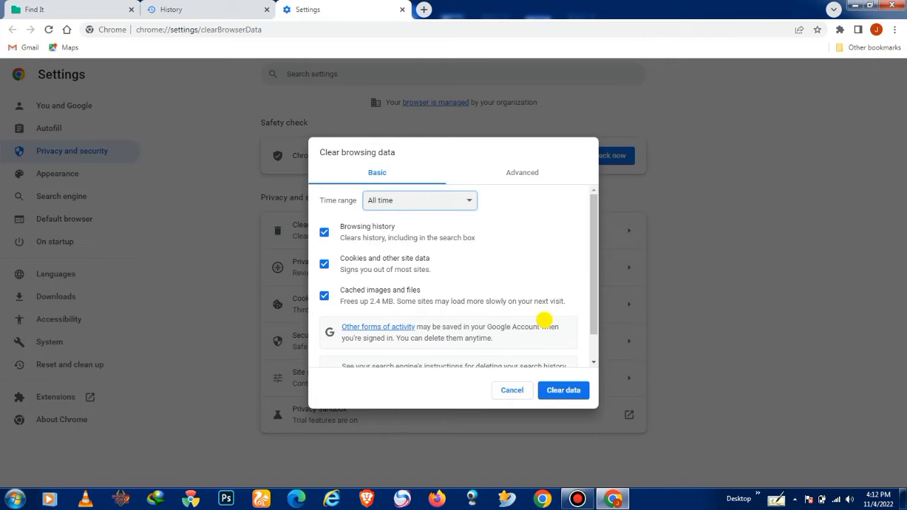
pyautogui.moveTo(594, 318); pyautogui.dragTo(592, 352)
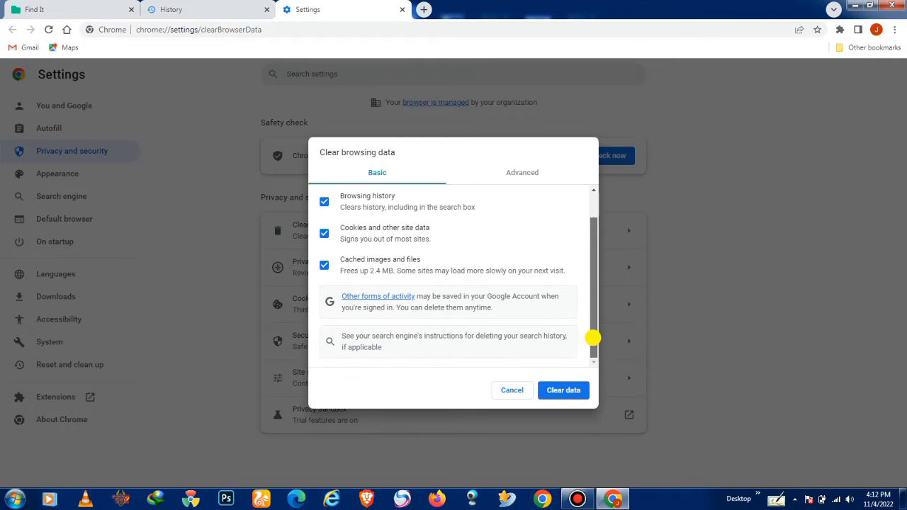
pyautogui.scroll(1, 514, 219)
pyautogui.click(519, 173)
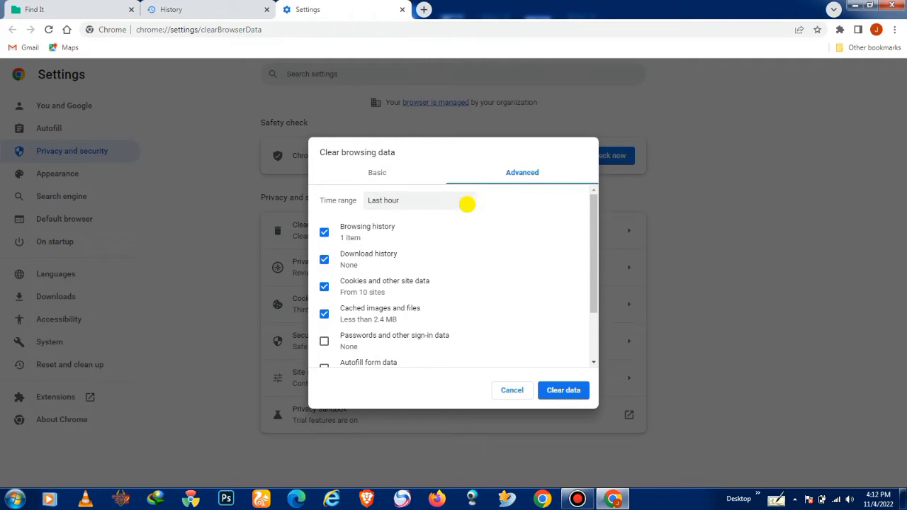
# Step: Try the Last hour, Last 24 hours, Last 7 days and Last 4 weeks time ranges in the advanced clearing options
pyautogui.click(460, 203)
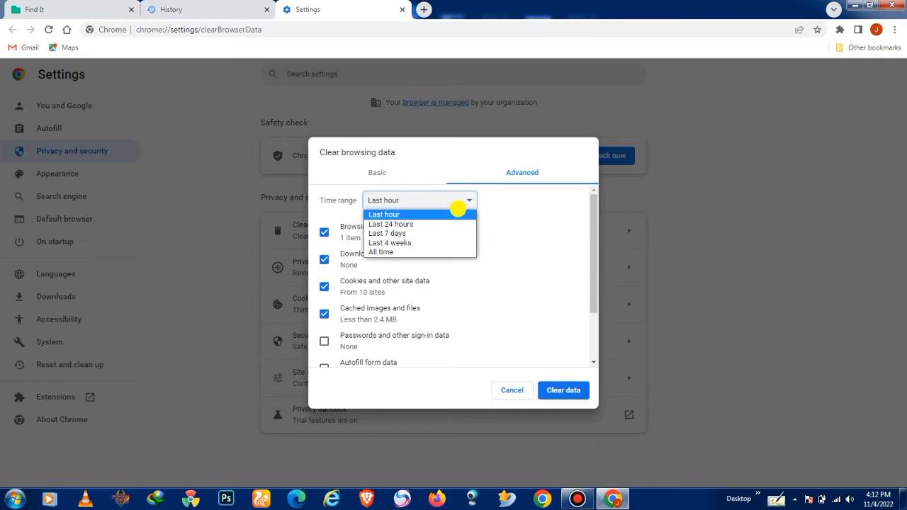
pyautogui.click(409, 213)
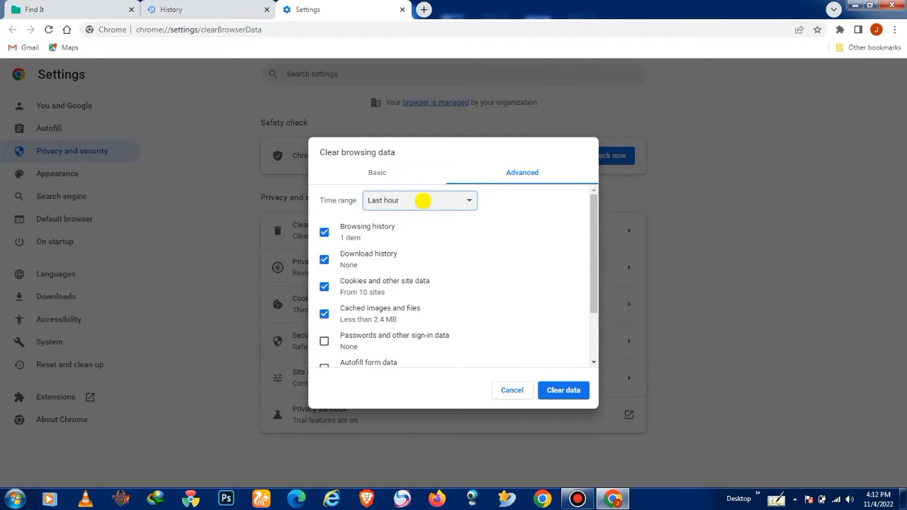
pyautogui.click(423, 201)
pyautogui.click(399, 224)
pyautogui.click(402, 201)
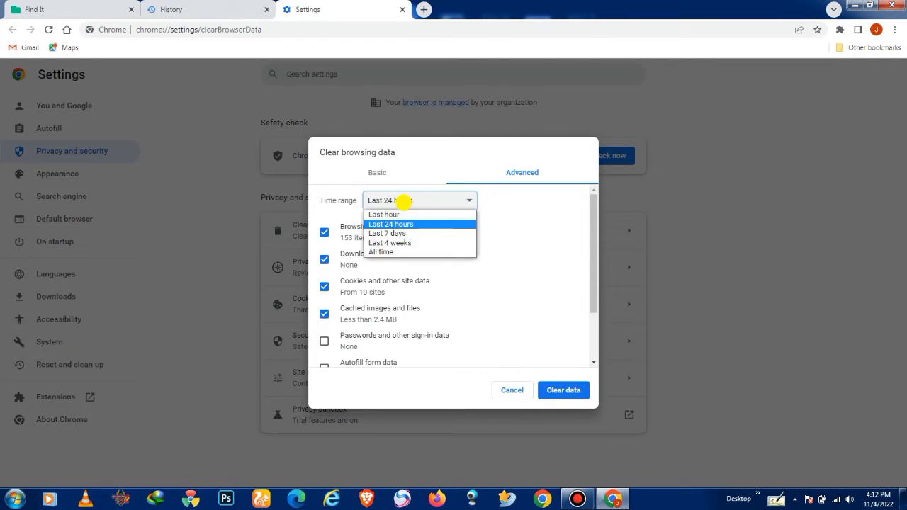
pyautogui.click(394, 233)
pyautogui.click(405, 201)
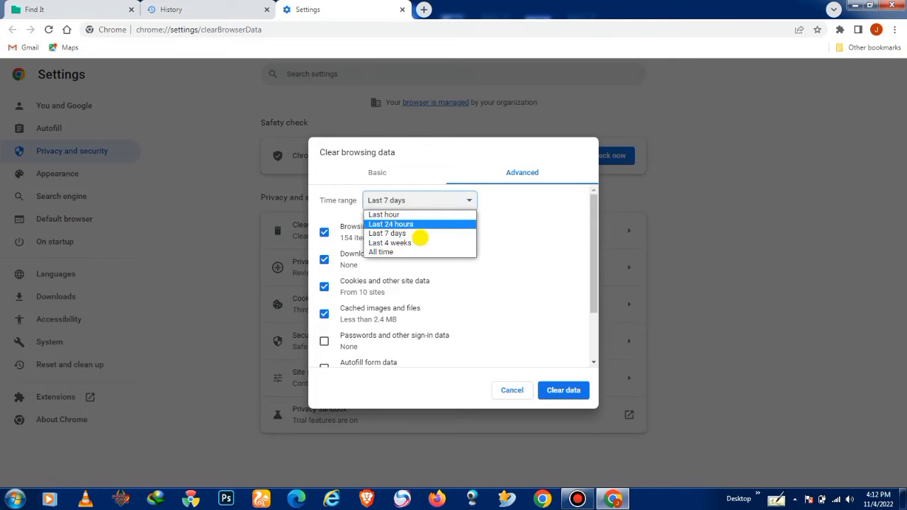
pyautogui.click(395, 243)
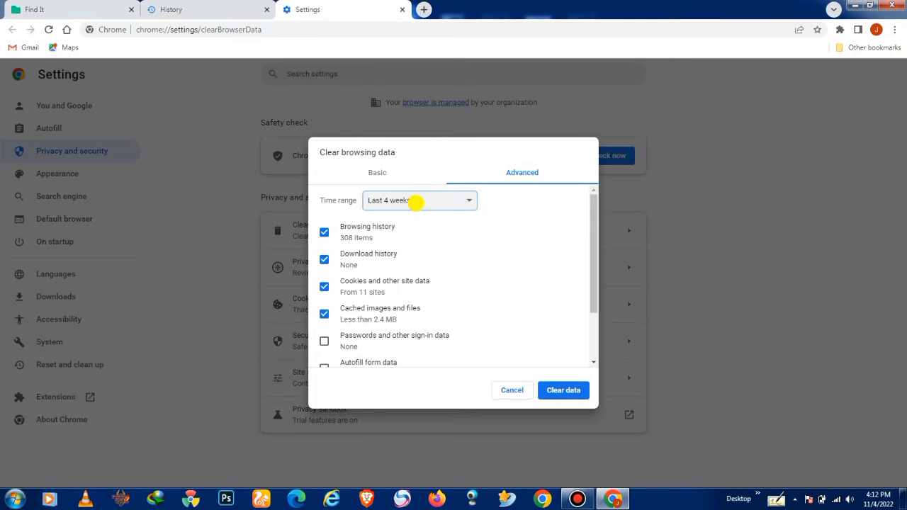
# Step: Clear the browsing data for All time, also including passwords and other sign-in data, autofill form data, site settings and hosted app data
pyautogui.click(408, 200)
pyautogui.click(415, 252)
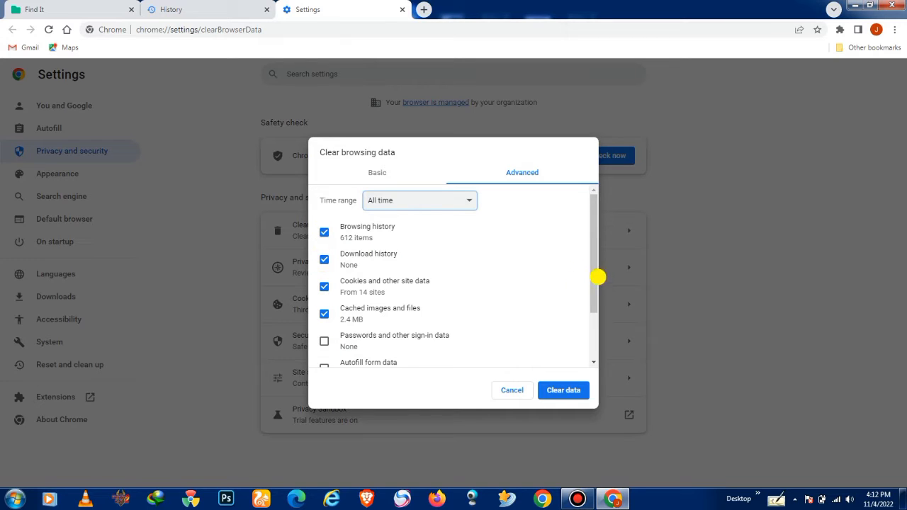
pyautogui.moveTo(595, 288); pyautogui.dragTo(593, 324)
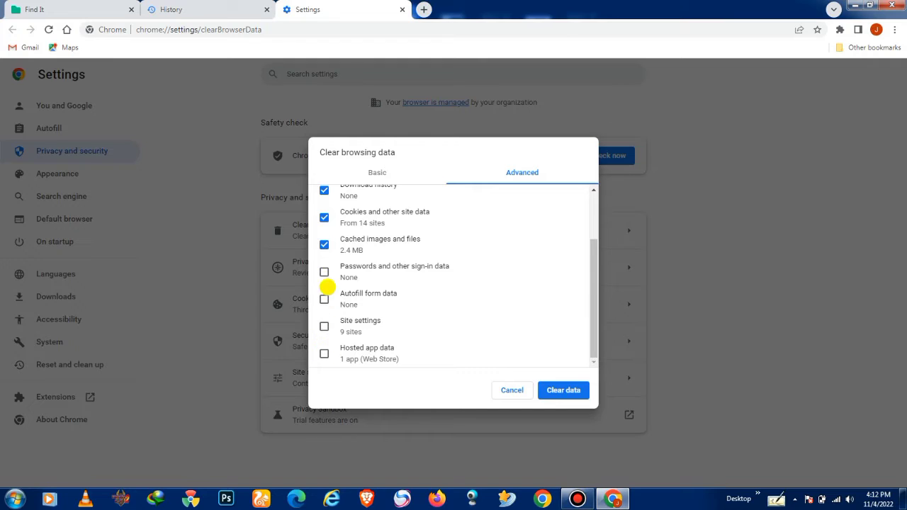
pyautogui.click(325, 273)
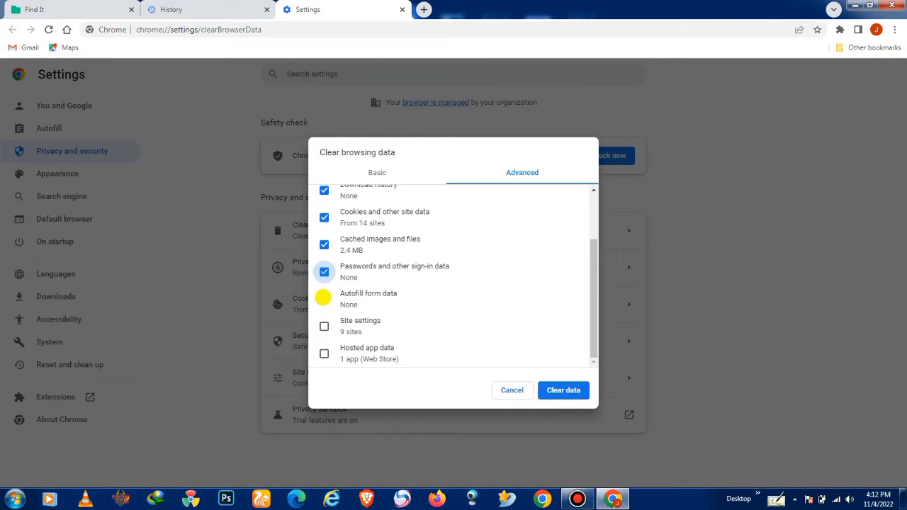
pyautogui.click(323, 297)
pyautogui.click(324, 327)
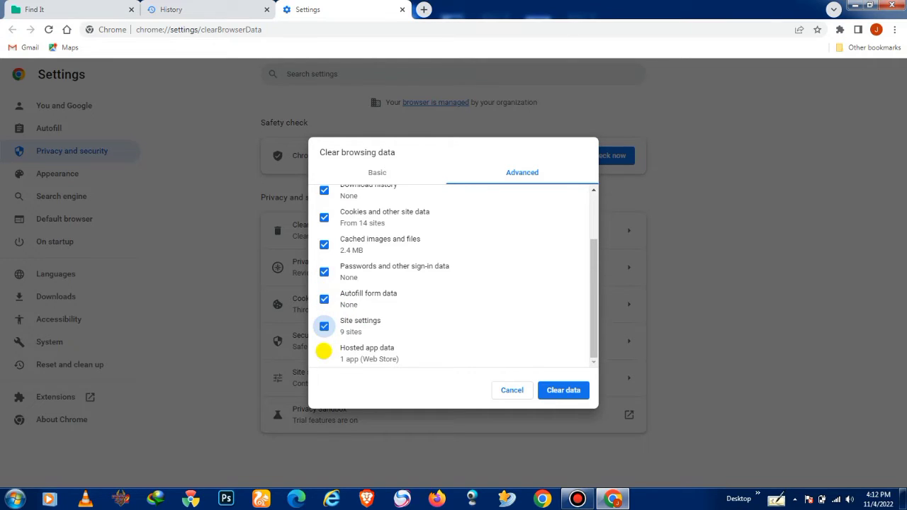
pyautogui.click(324, 352)
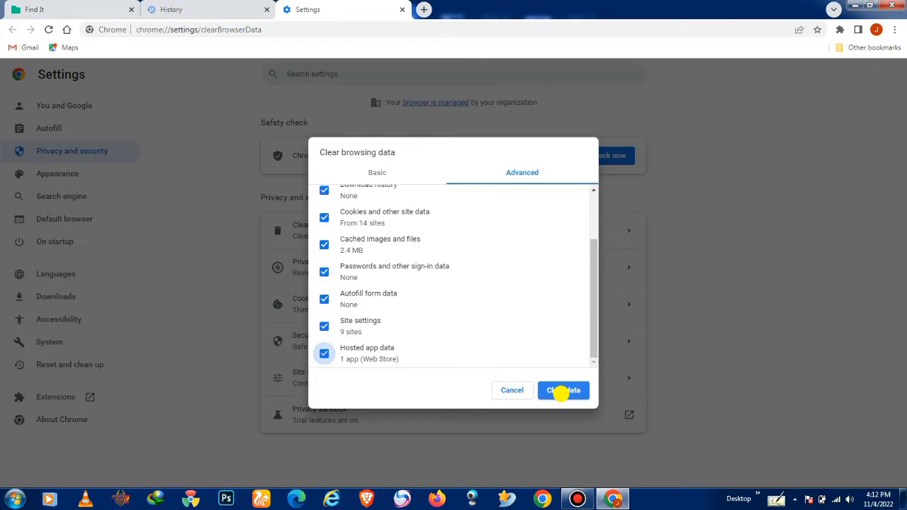
pyautogui.click(561, 392)
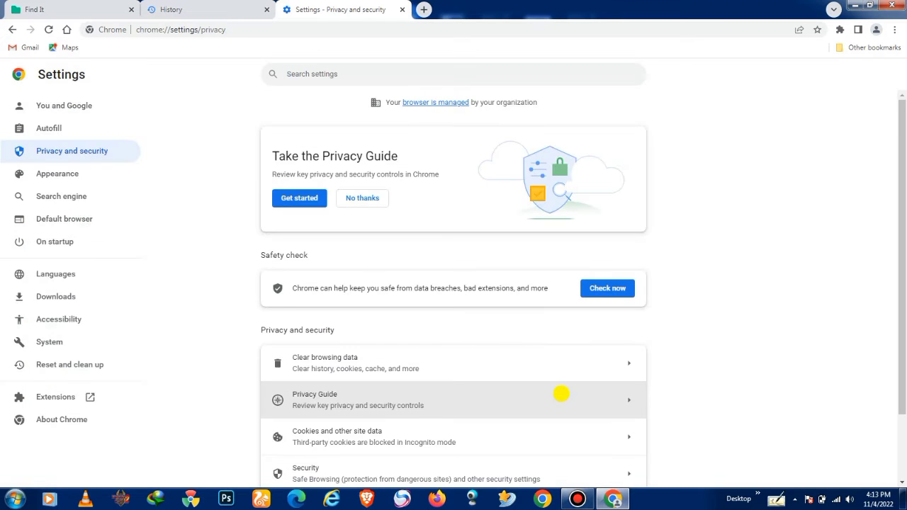
# Step: Clear browsing history, cookies and cached files for All time using the basic clearing options
pyautogui.click(458, 377)
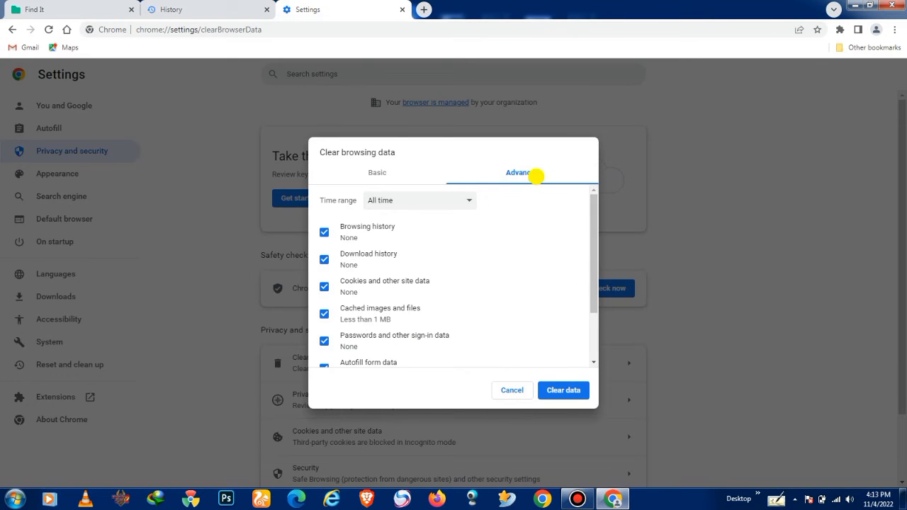
pyautogui.click(405, 171)
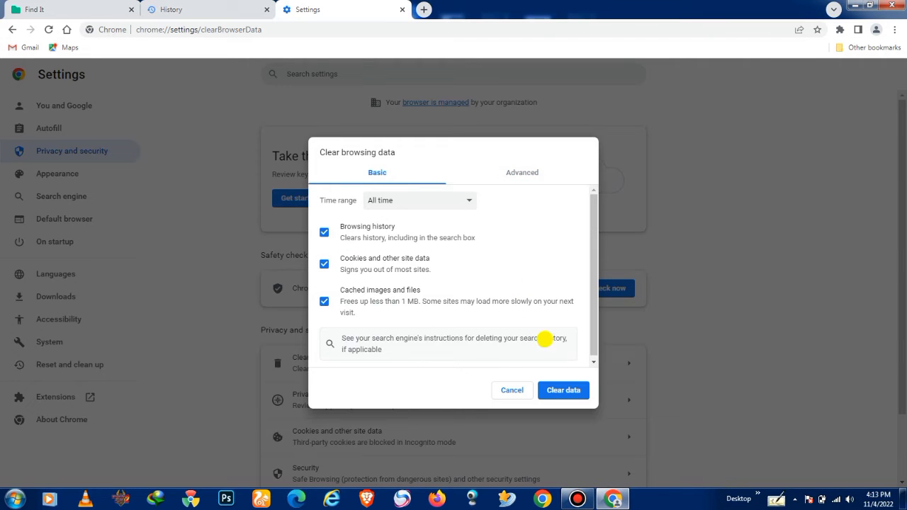
pyautogui.click(543, 389)
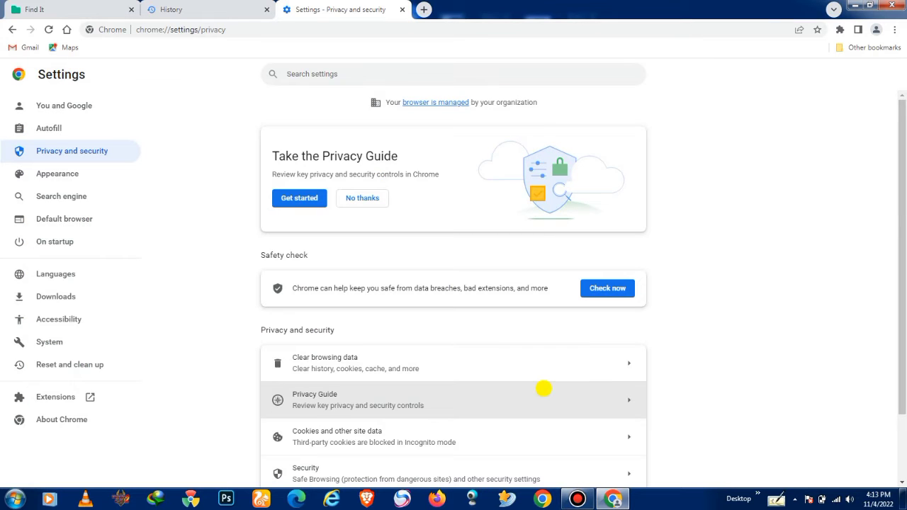
# Step: Review the advanced data types and repeat the All time clearing with the basic options
pyautogui.click(451, 370)
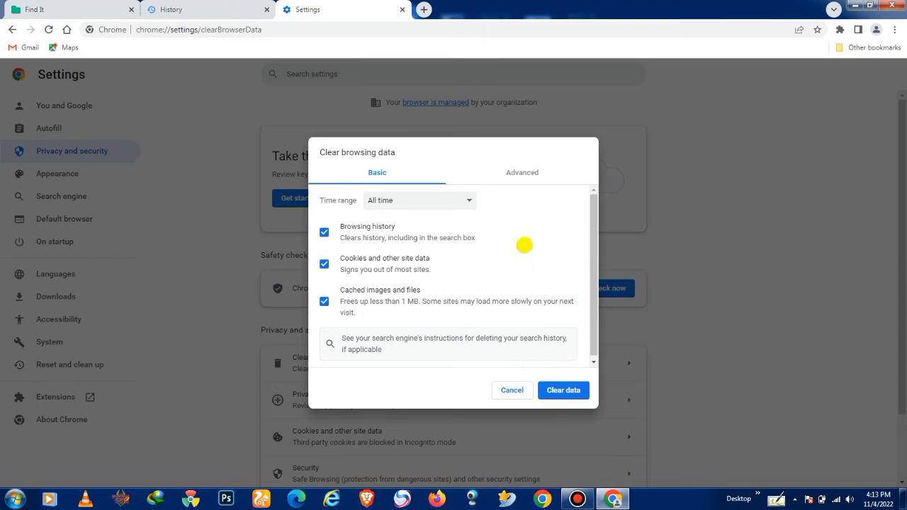
pyautogui.click(527, 183)
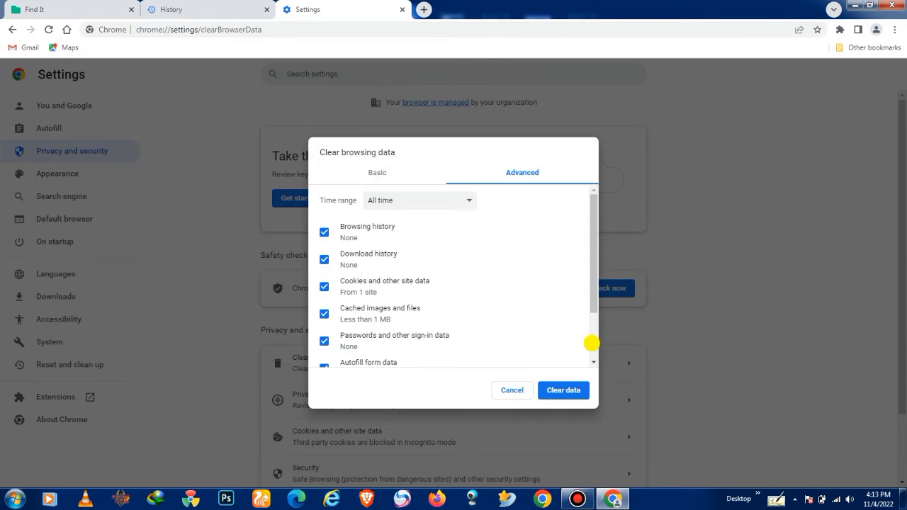
pyautogui.scroll(-2, 588, 340)
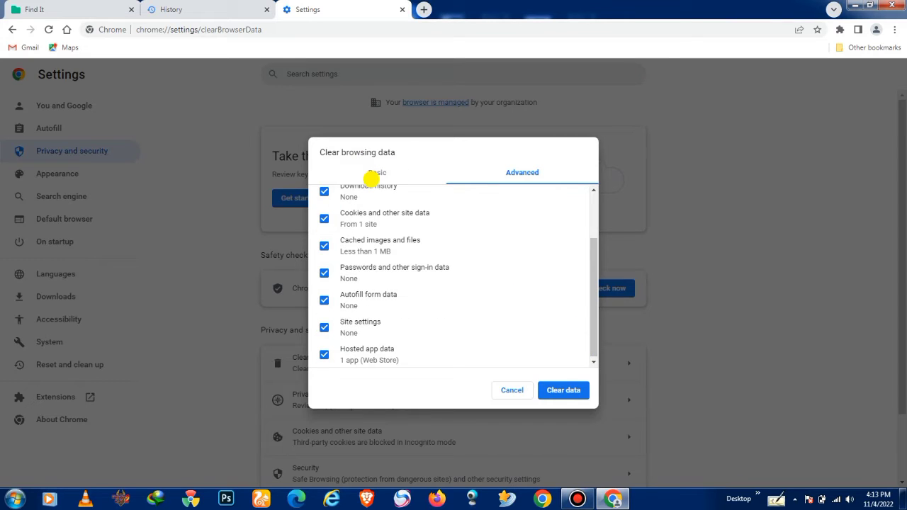
pyautogui.click(375, 173)
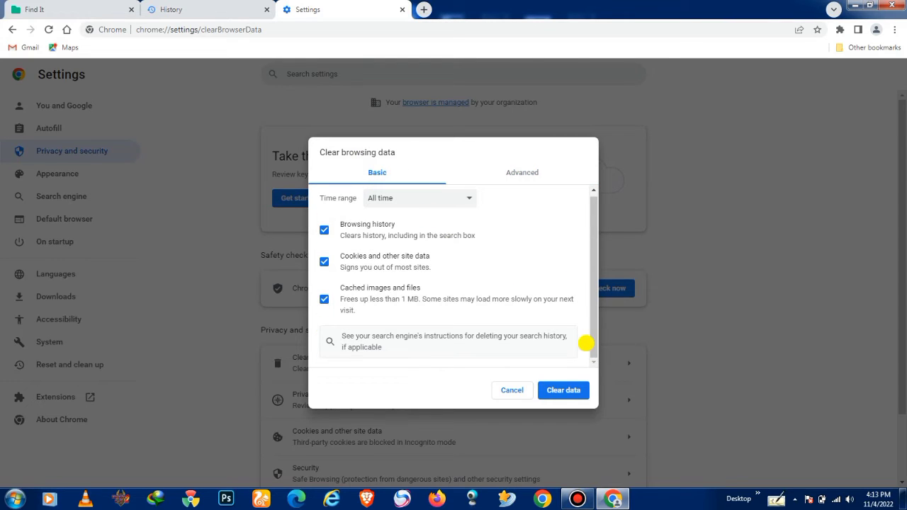
pyautogui.moveTo(592, 351); pyautogui.dragTo(593, 253)
pyautogui.click(565, 389)
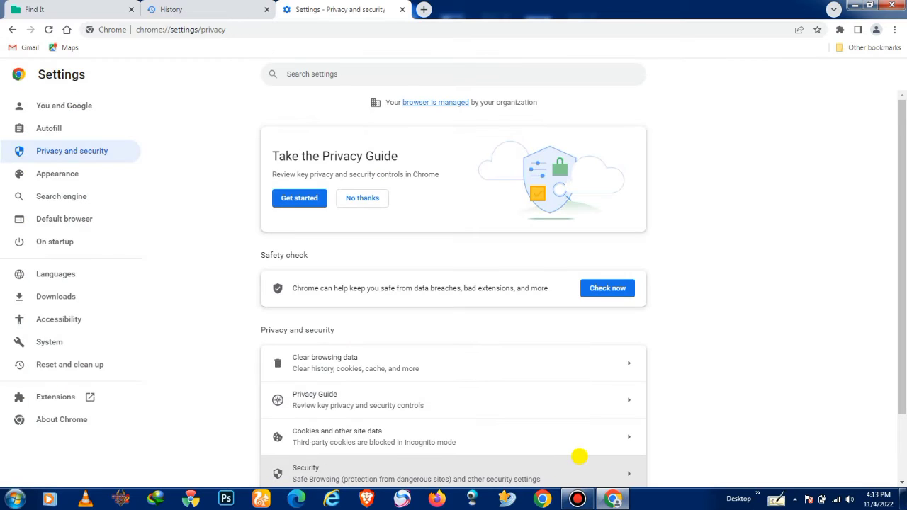
pyautogui.click(571, 505)
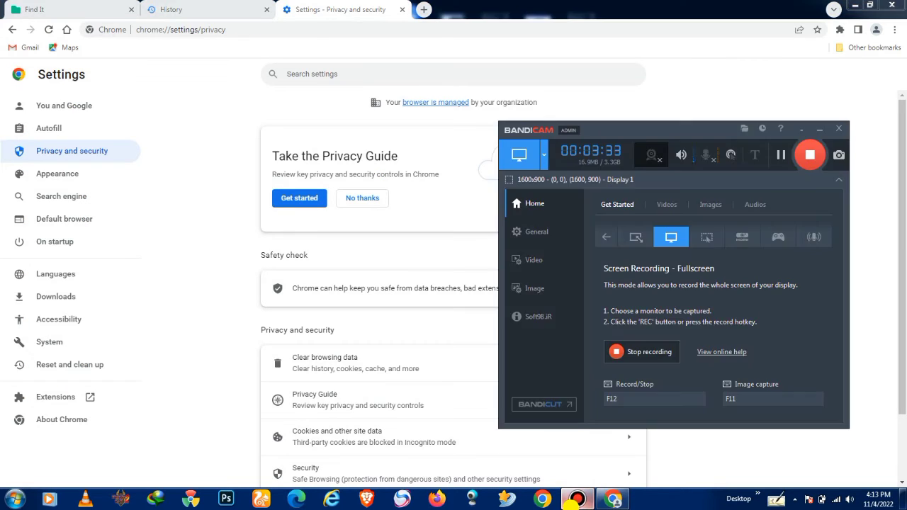
pyautogui.click(573, 504)
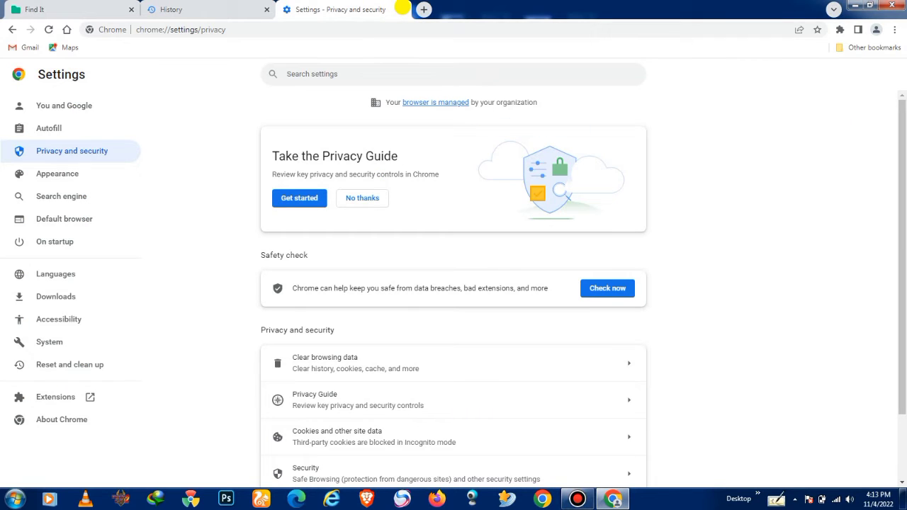
# Step: Close the Settings and History tabs and reopen the Chrome history list, dismissing the download notice
pyautogui.click(403, 8)
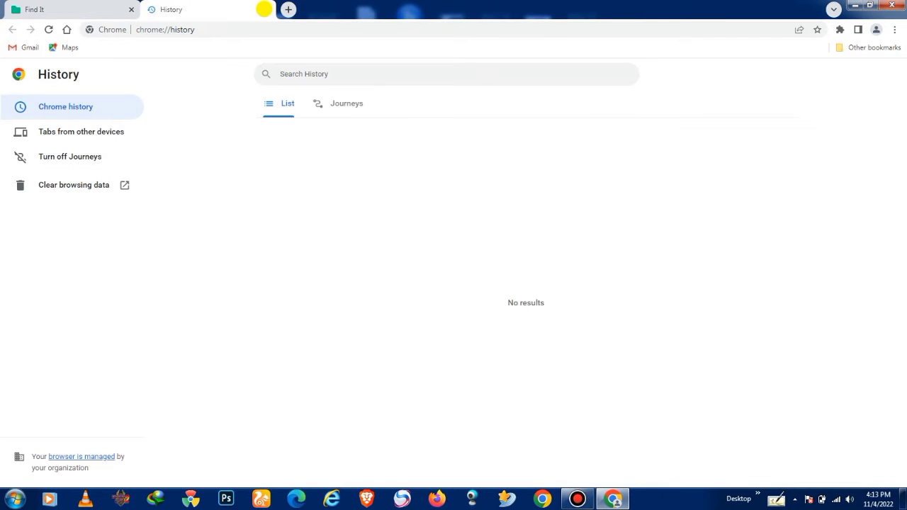
pyautogui.click(264, 10)
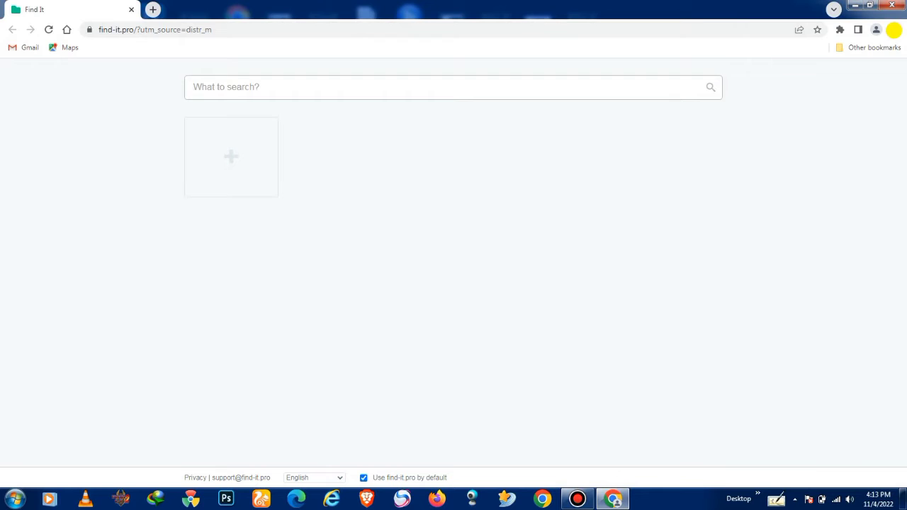
pyautogui.click(894, 30)
pyautogui.moveTo(799, 91)
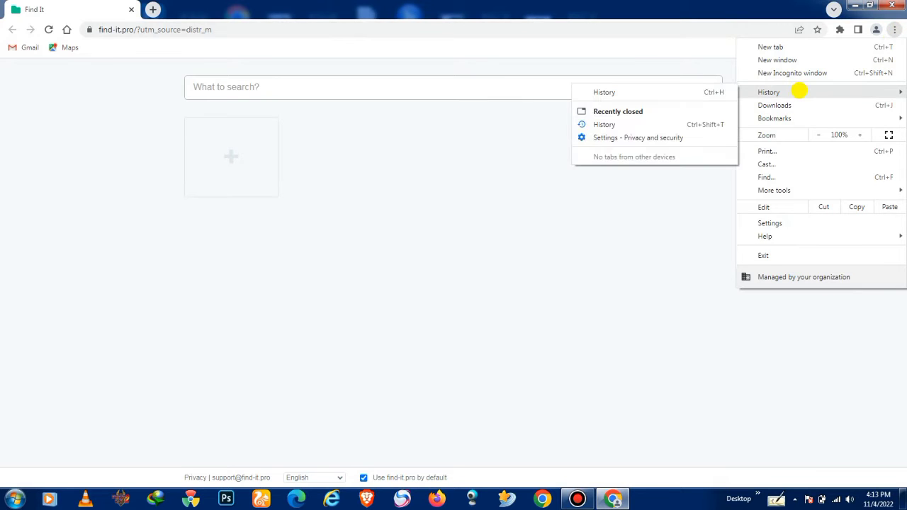
pyautogui.click(618, 90)
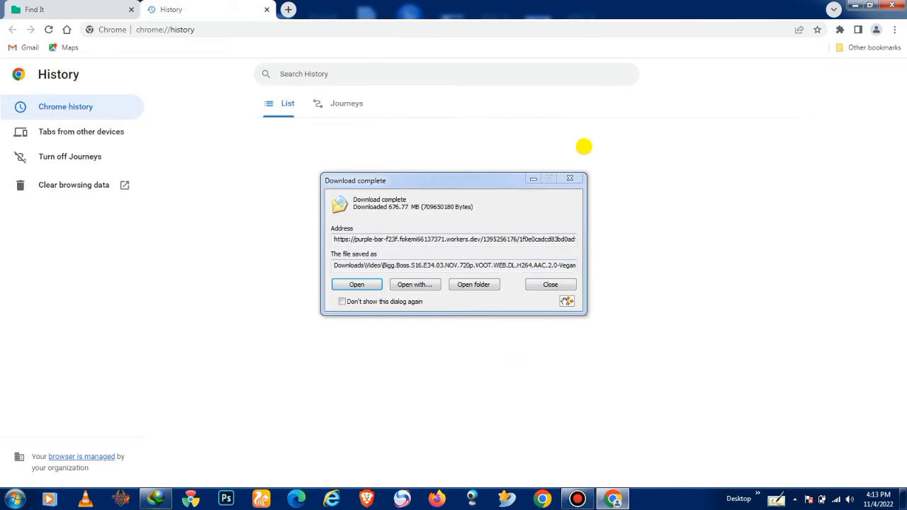
pyautogui.click(575, 180)
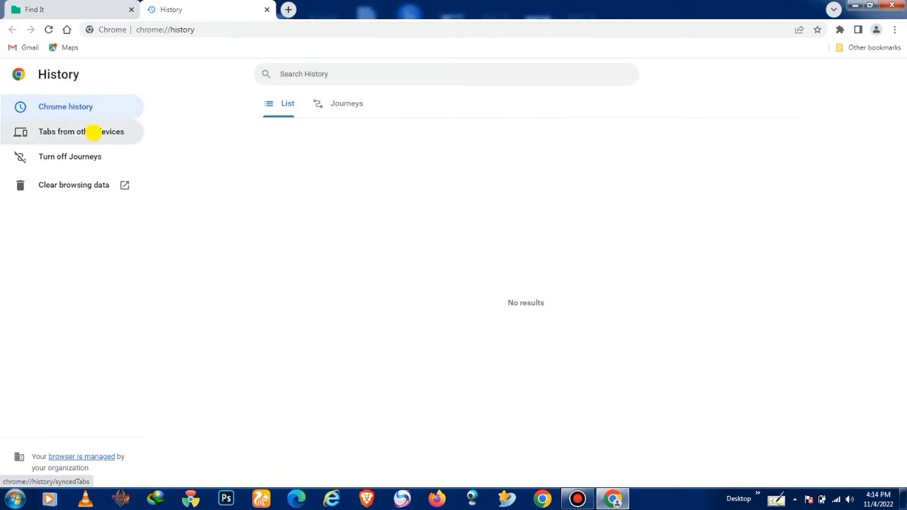
pyautogui.click(83, 105)
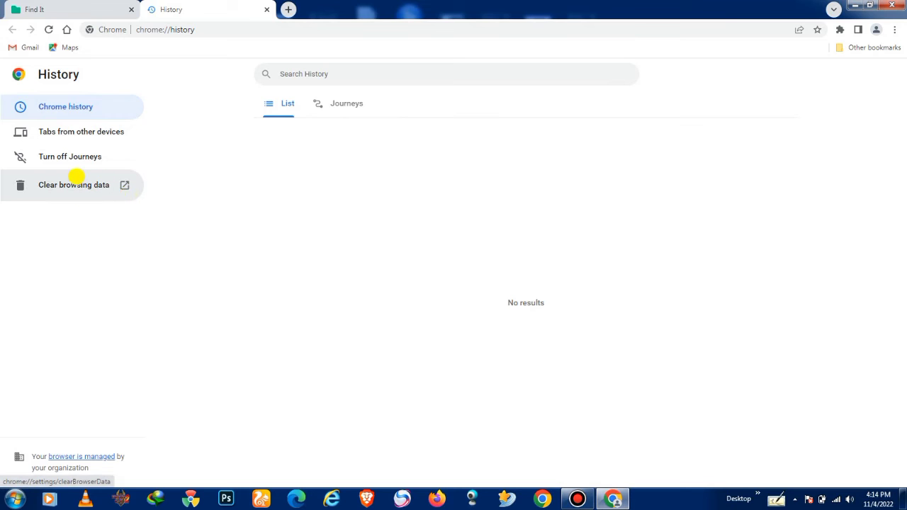
# Step: Starting from the history page, check the basic and advanced time ranges and clear the basic browsing data for All time
pyautogui.click(21, 186)
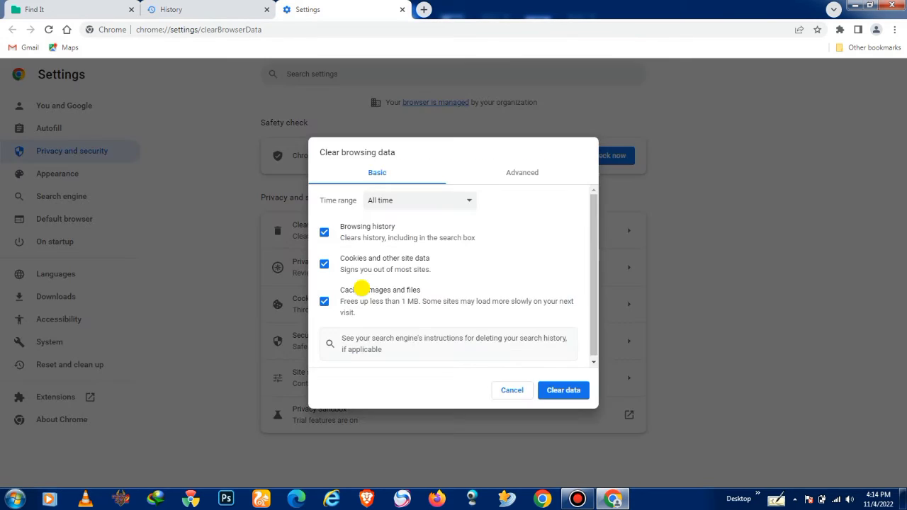
pyautogui.click(442, 207)
pyautogui.click(440, 207)
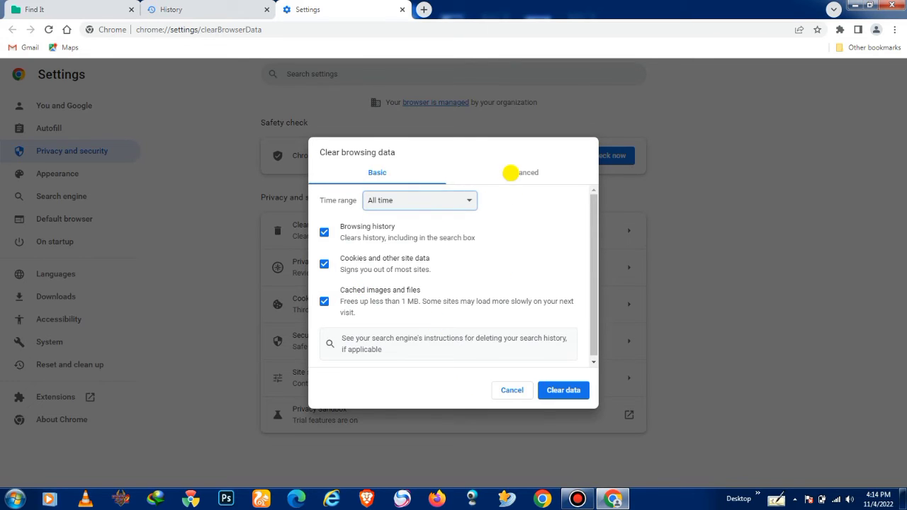
pyautogui.click(510, 173)
pyautogui.click(464, 192)
pyautogui.click(465, 193)
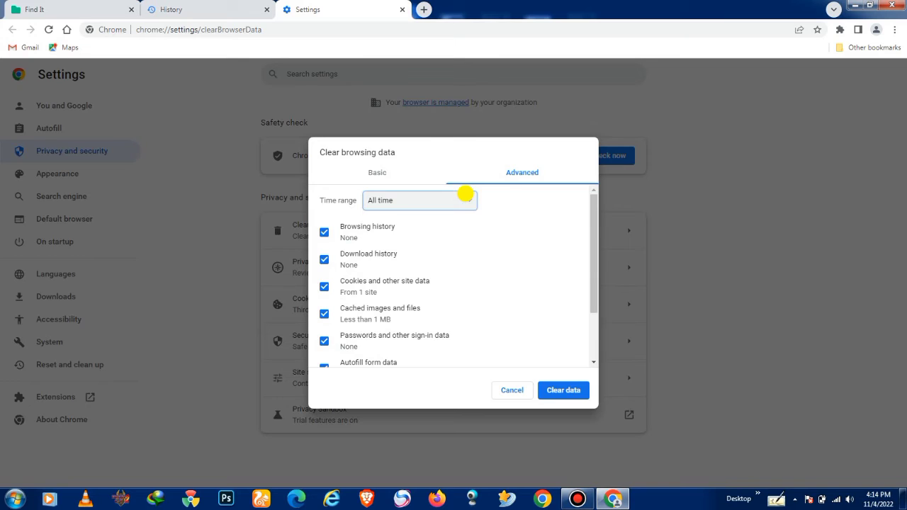
pyautogui.click(403, 180)
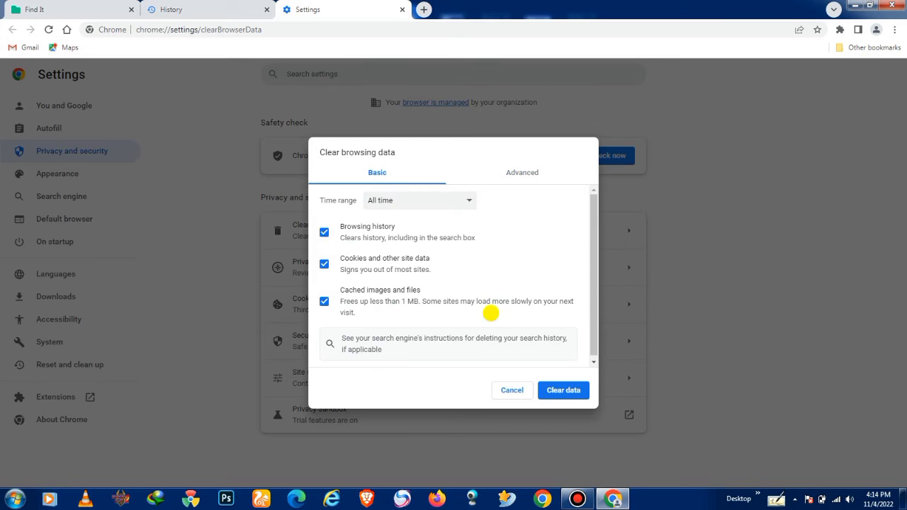
pyautogui.click(557, 391)
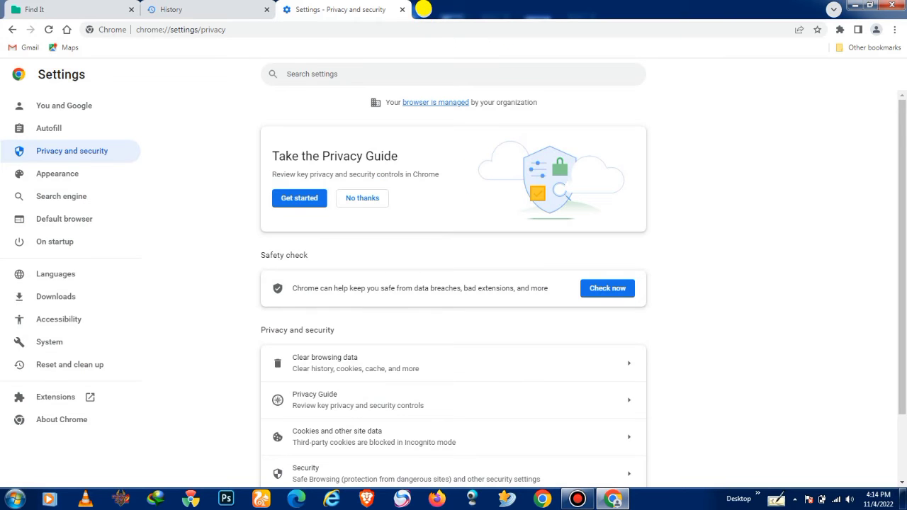
# Step: Search for youtube in a new tab and open the first YouTube result
pyautogui.click(423, 9)
pyautogui.click(269, 28)
pyautogui.write('g')
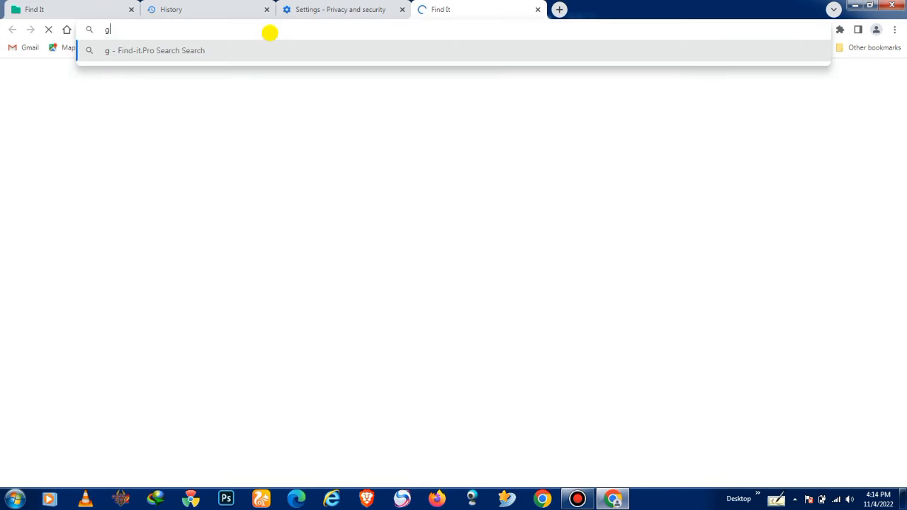
pyautogui.press('BackSpace')
pyautogui.write('y')
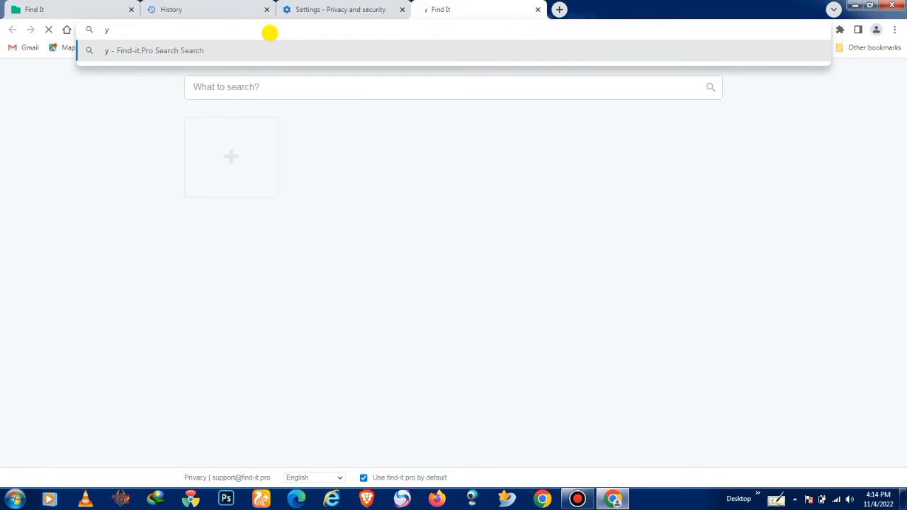
pyautogui.write('outubw')
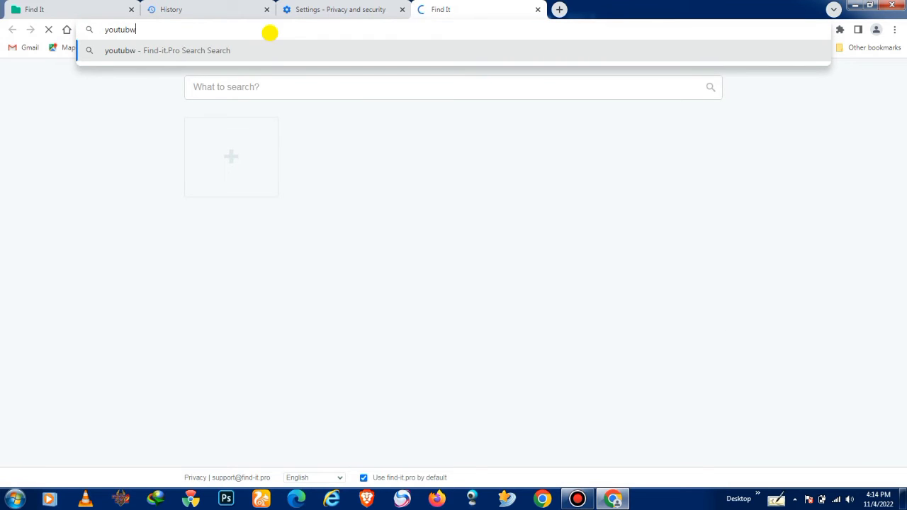
pyautogui.press('BackSpace')
pyautogui.write('e')
pyautogui.press('Return')
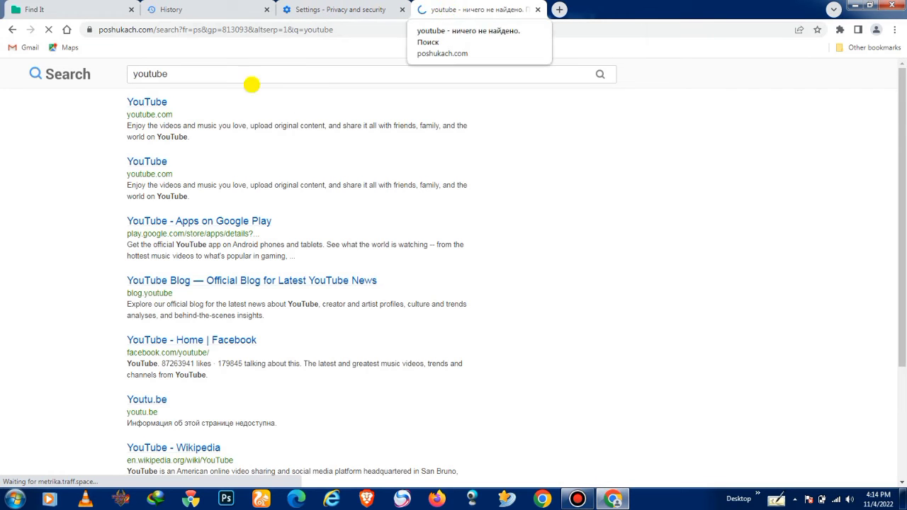
pyautogui.click(140, 102)
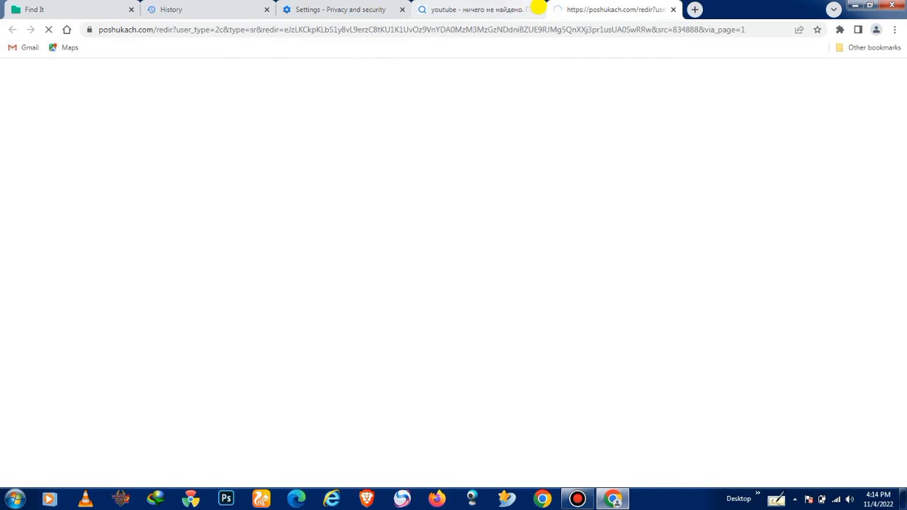
# Step: Close the search results, YouTube, Settings and History tabs
pyautogui.click(539, 8)
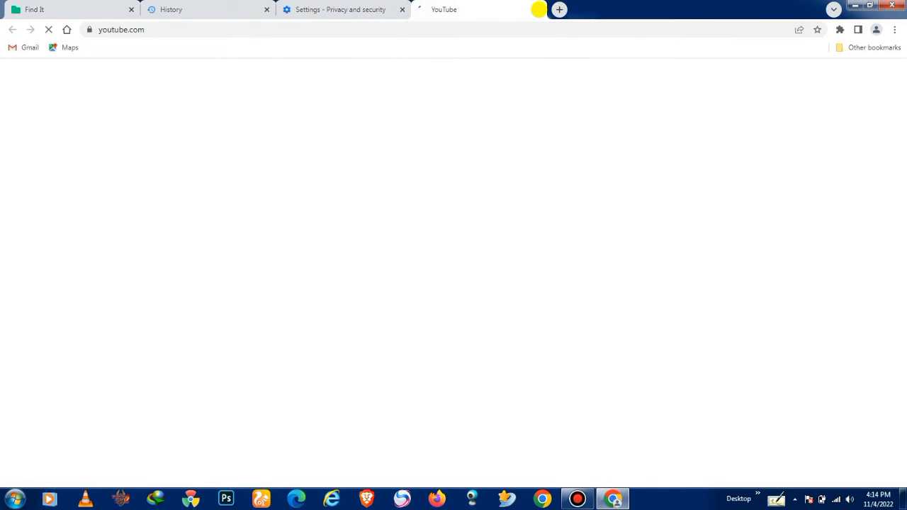
pyautogui.click(539, 9)
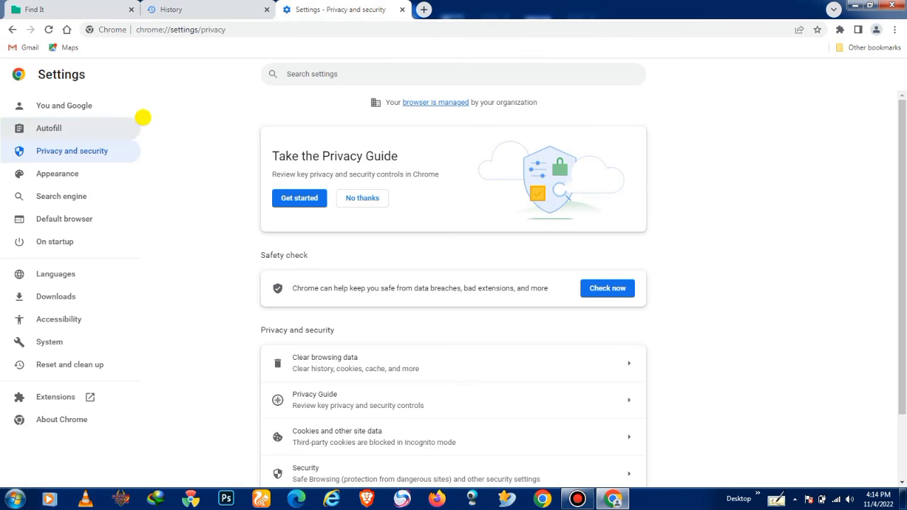
pyautogui.click(407, 9)
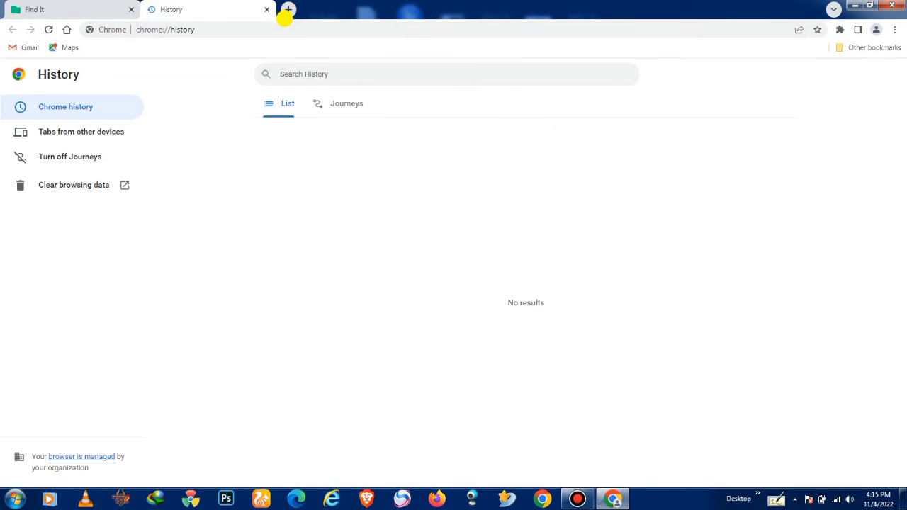
pyautogui.click(264, 9)
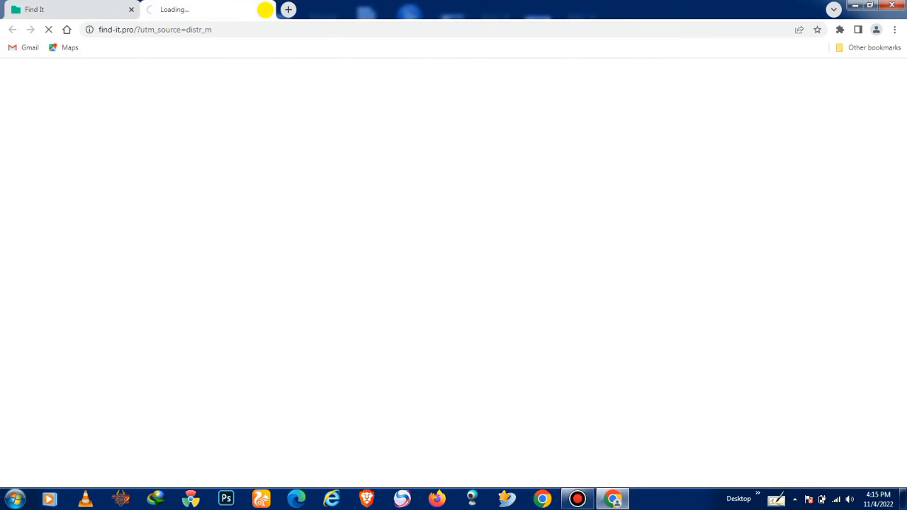
# Step: Open the full Chrome history list to check the newly recorded visits
pyautogui.click(895, 29)
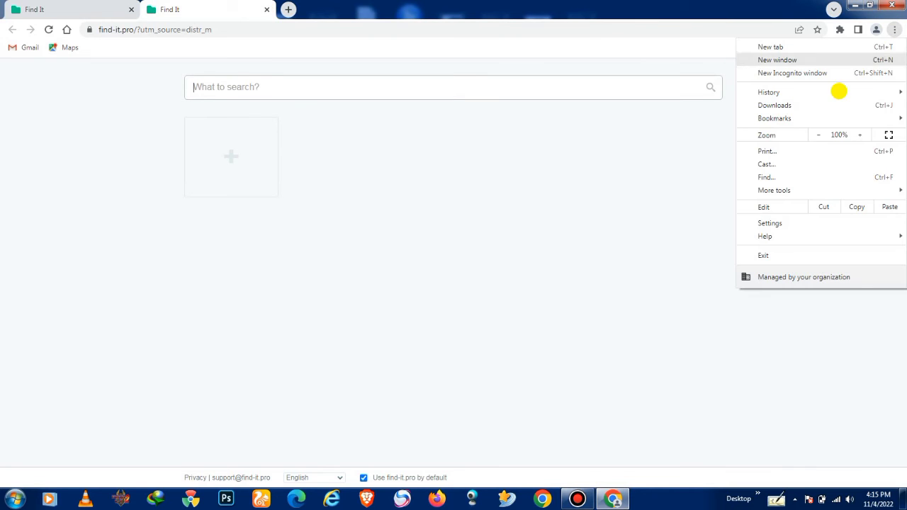
pyautogui.moveTo(780, 92)
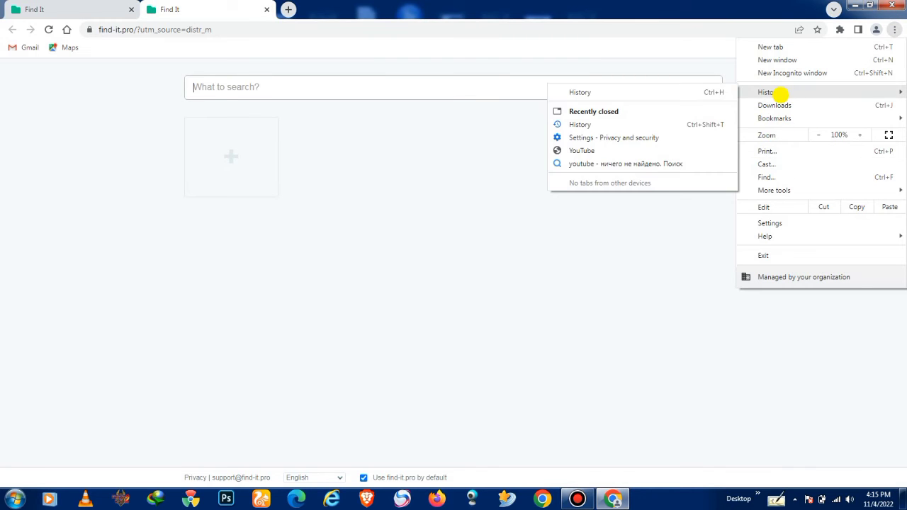
pyautogui.click(680, 93)
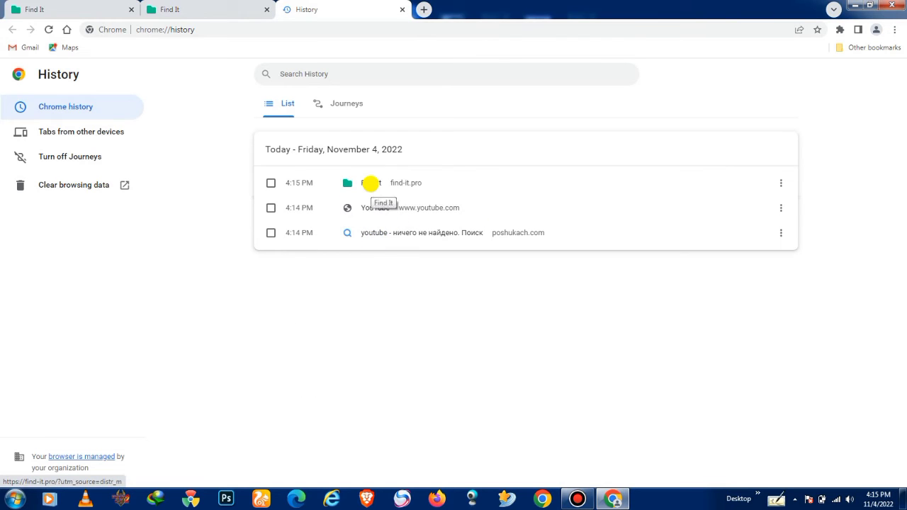
# Step: From the history page, clear the browsing history, cookies and cached files for All time using the basic clearing options
pyautogui.click(102, 180)
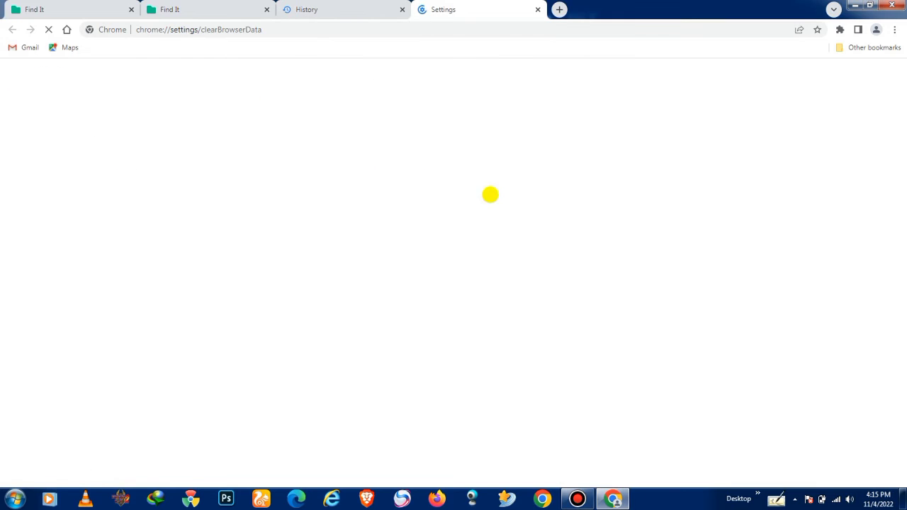
pyautogui.click(424, 235)
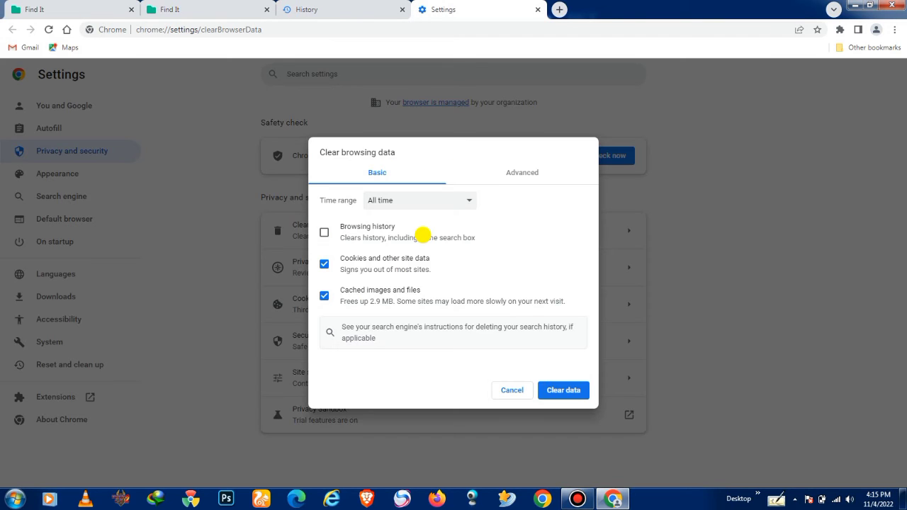
pyautogui.click(379, 223)
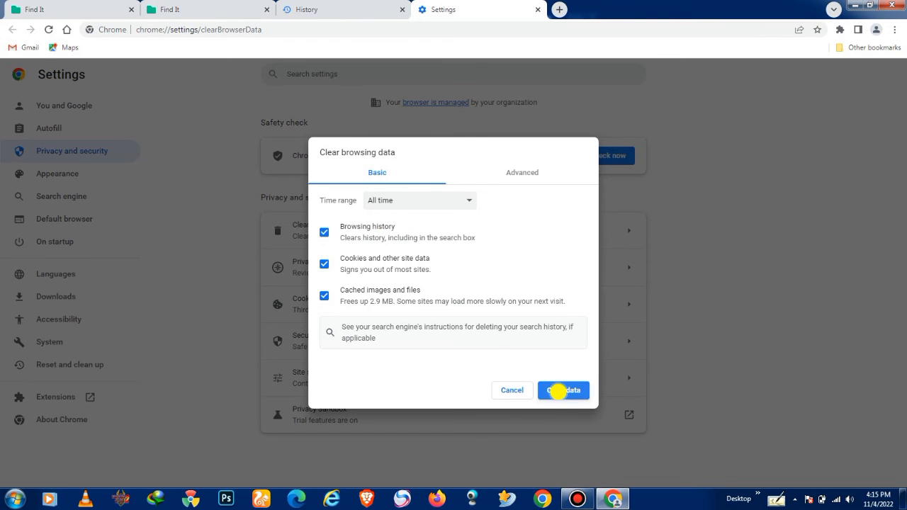
pyautogui.click(559, 390)
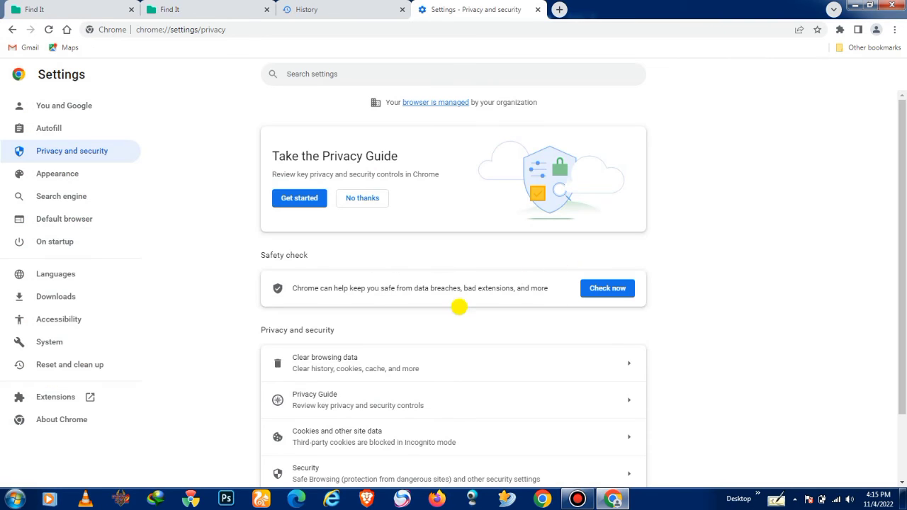
# Step: Clear all the selected data types for All time using the advanced clearing options
pyautogui.click(371, 360)
pyautogui.click(524, 173)
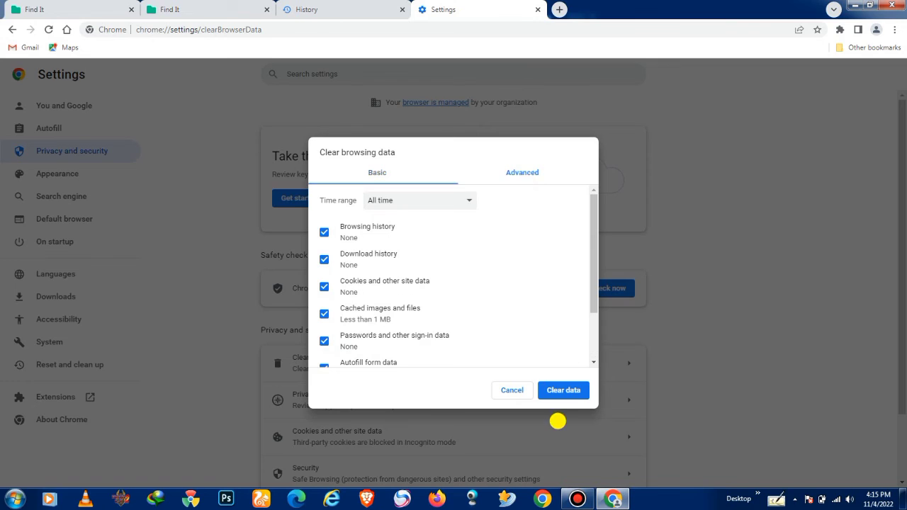
pyautogui.click(564, 390)
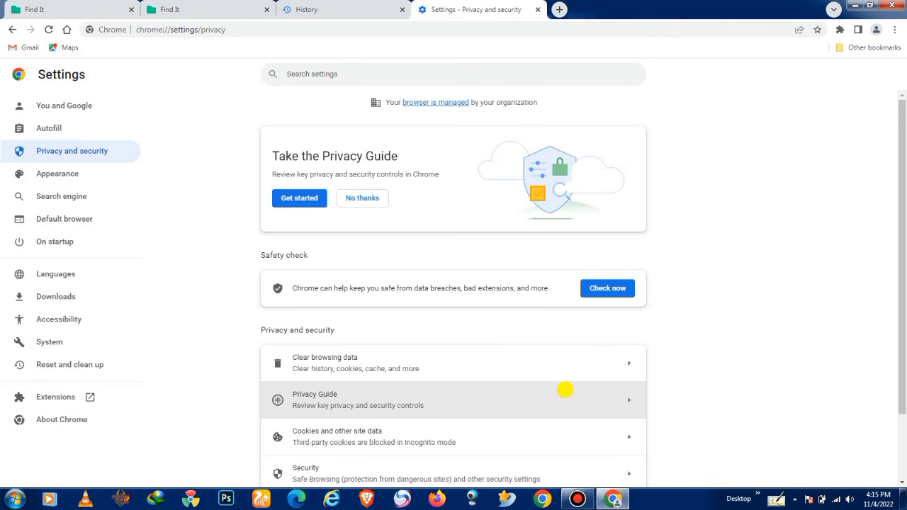
# Step: Close the Settings and History tabs and the second Find It tab
pyautogui.click(539, 10)
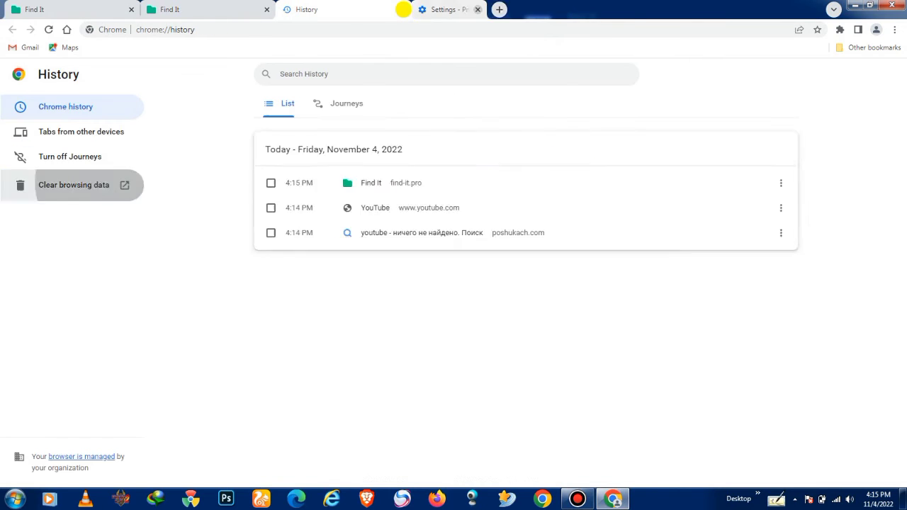
pyautogui.click(400, 9)
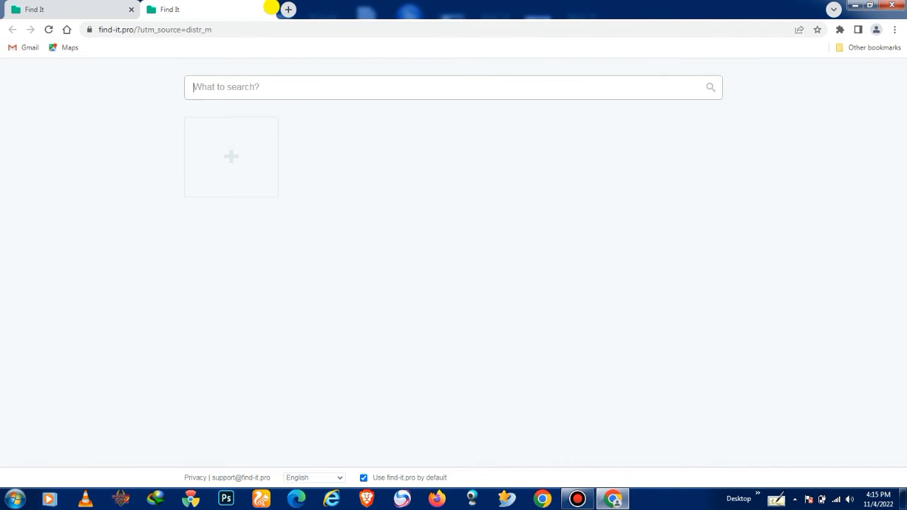
pyautogui.click(268, 9)
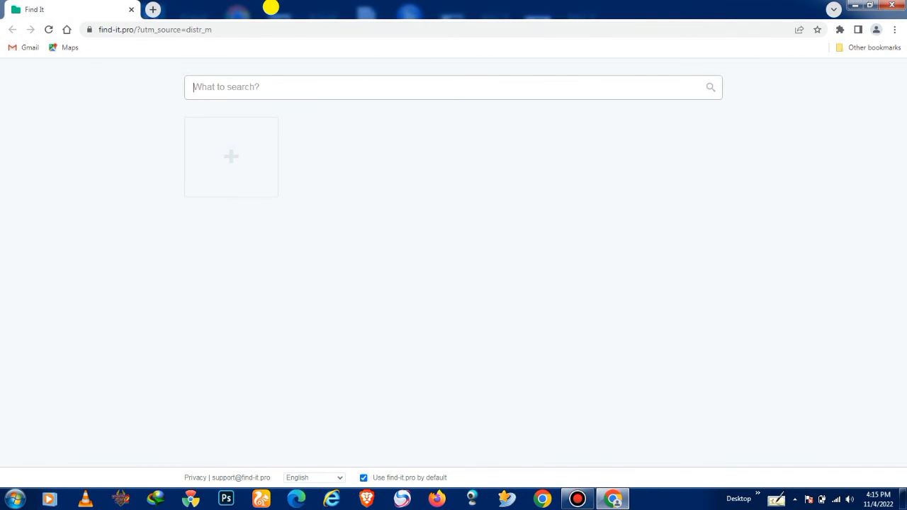
# Step: Reopen the Chrome history list to check for remaining entries, and close its tab
pyautogui.hotkey('ctrl', 'h')
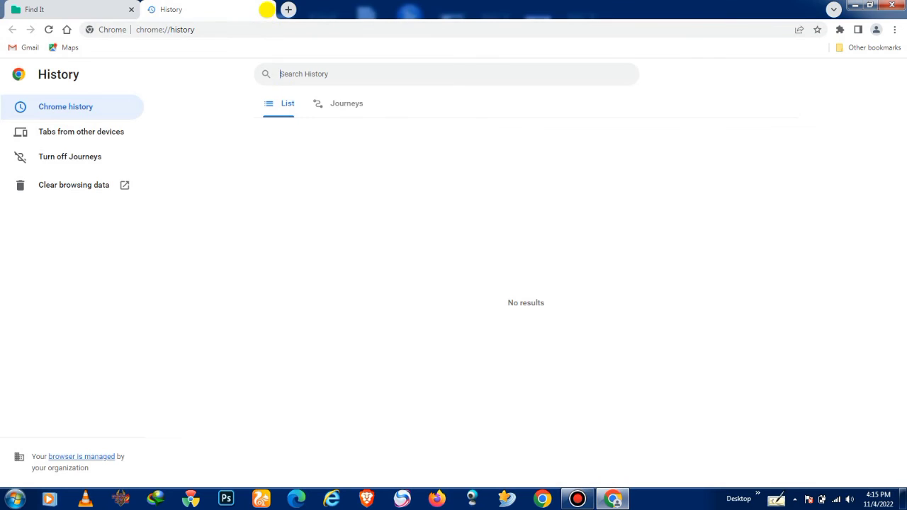
pyautogui.click(266, 9)
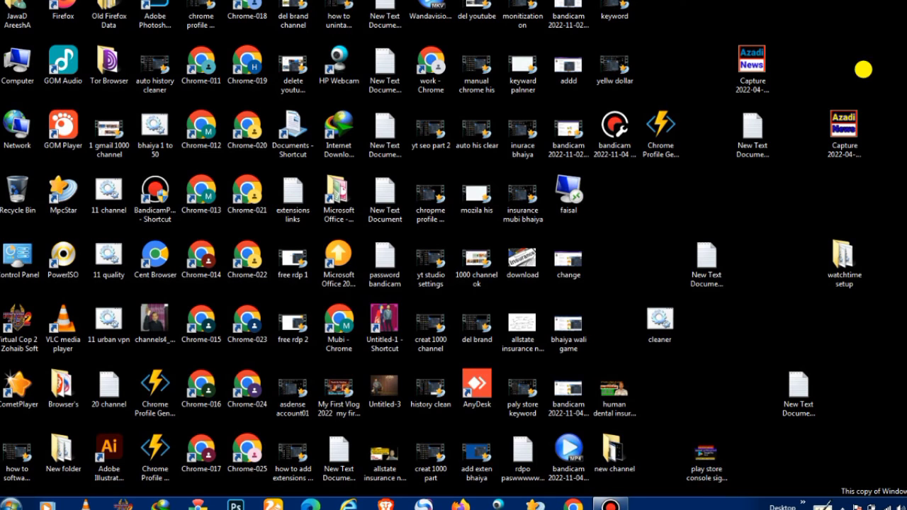
pyautogui.rightClick(640, 207)
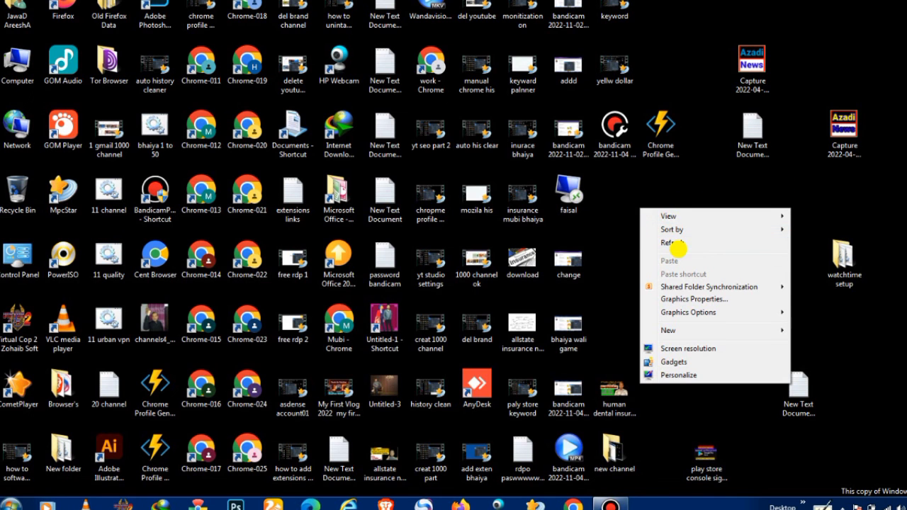
pyautogui.click(669, 242)
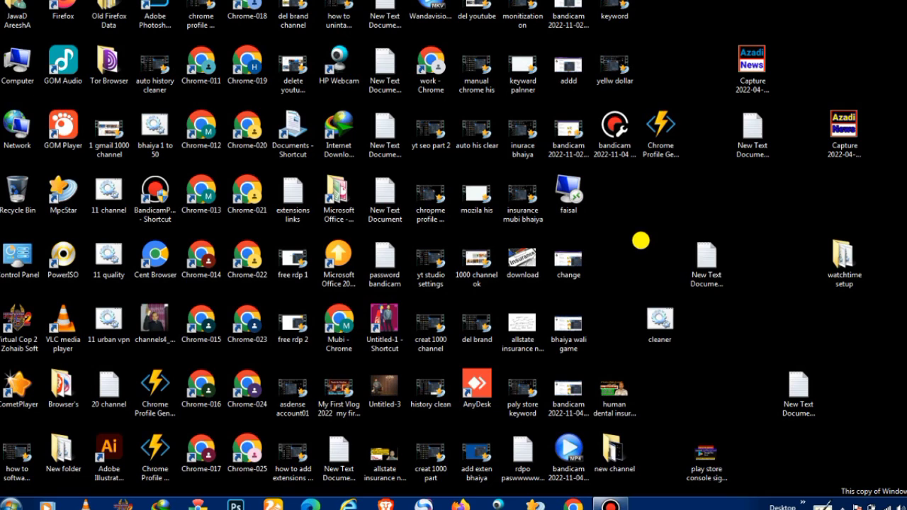
pyautogui.rightClick(640, 237)
pyautogui.click(670, 270)
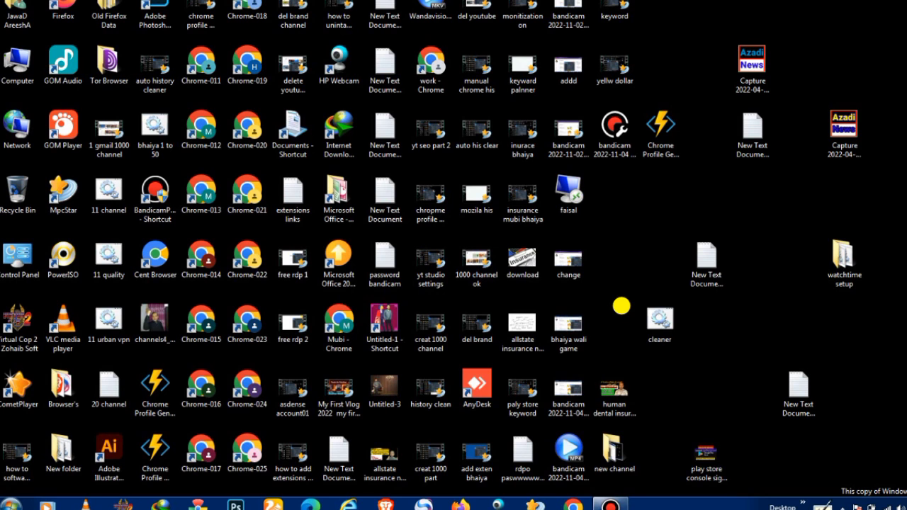
pyautogui.rightClick(621, 305)
pyautogui.click(652, 339)
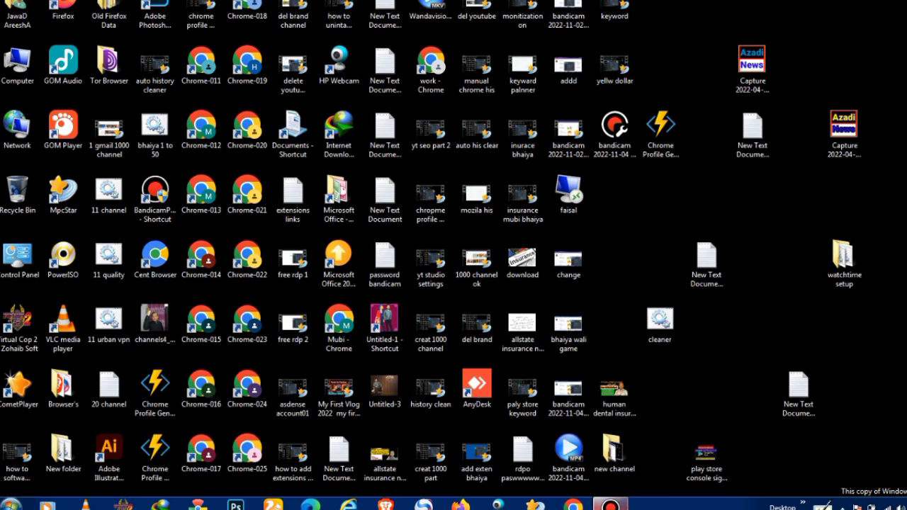
pyautogui.click(612, 505)
pyautogui.click(858, 142)
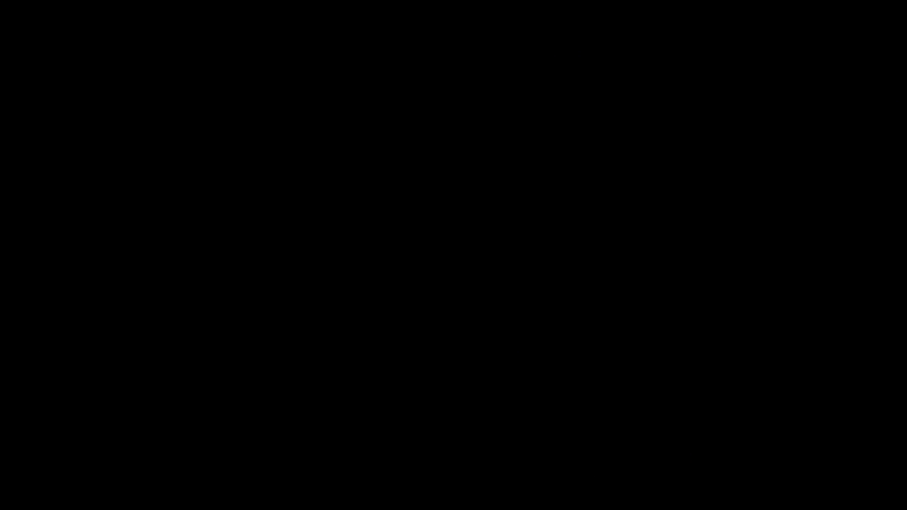